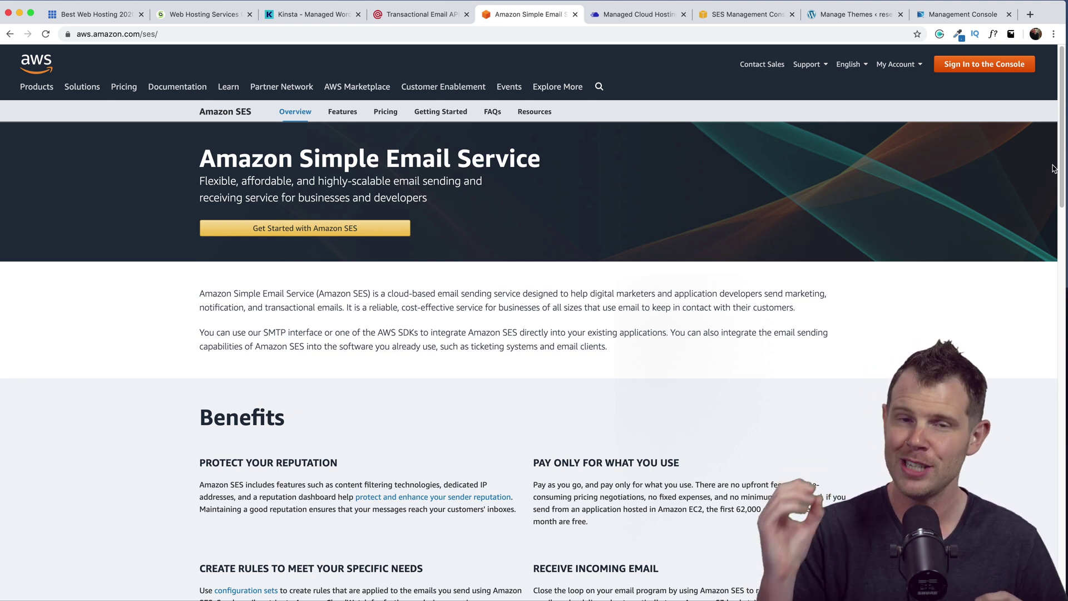
- Scroll the Amazon SES overview page down to its Benefits section
scroll(1053, 168, "down", 3)
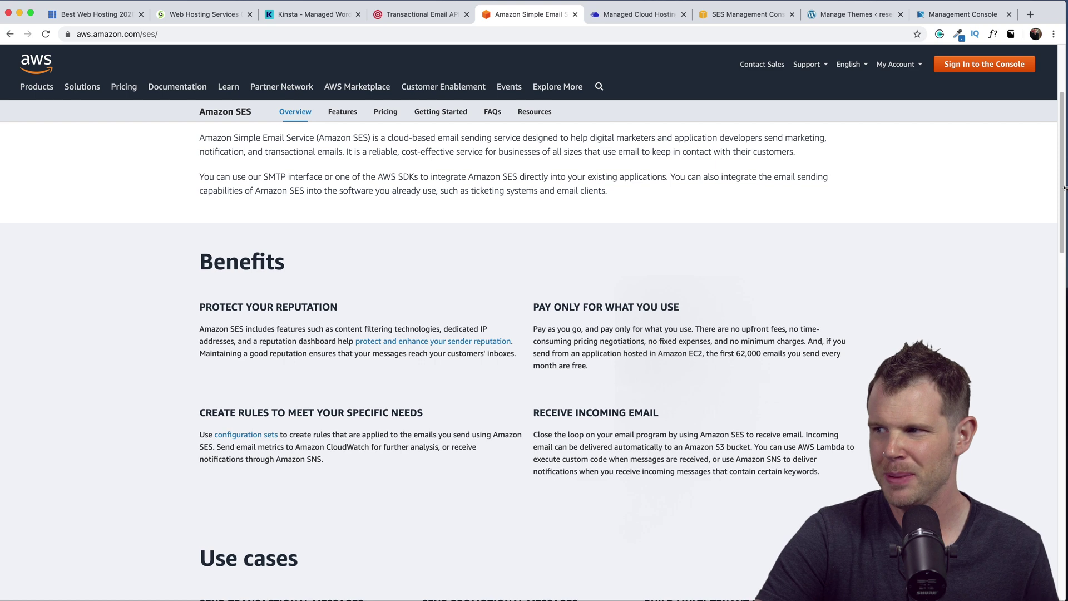
- Open the Pricing section of the Amazon SES overview
left_click(386, 113)
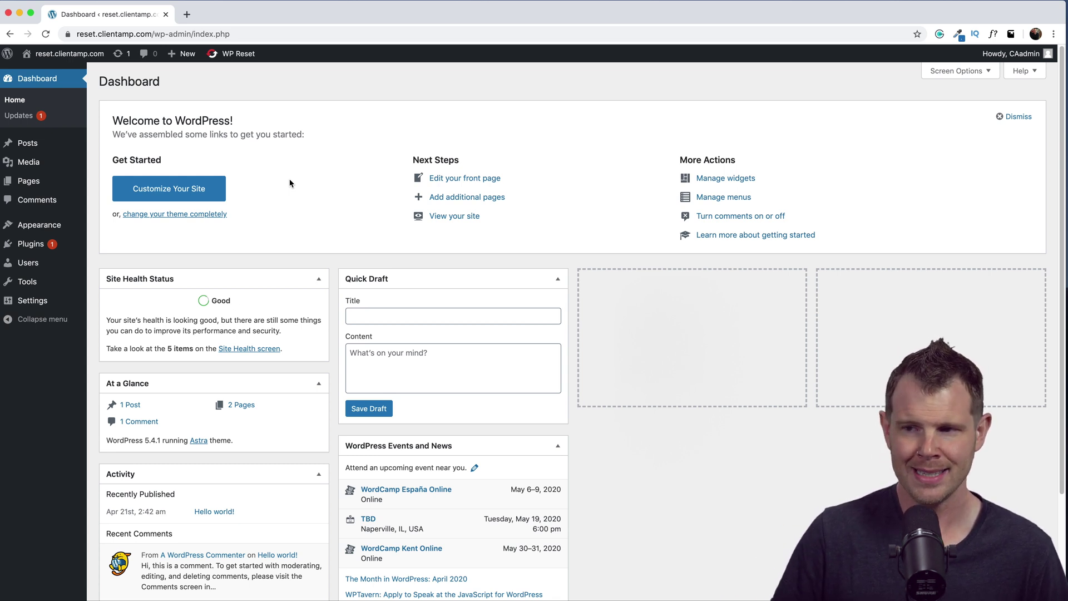
- Search new plugins for 'offload ses' and install WP Offload SES Lite
mouse_move(31, 248)
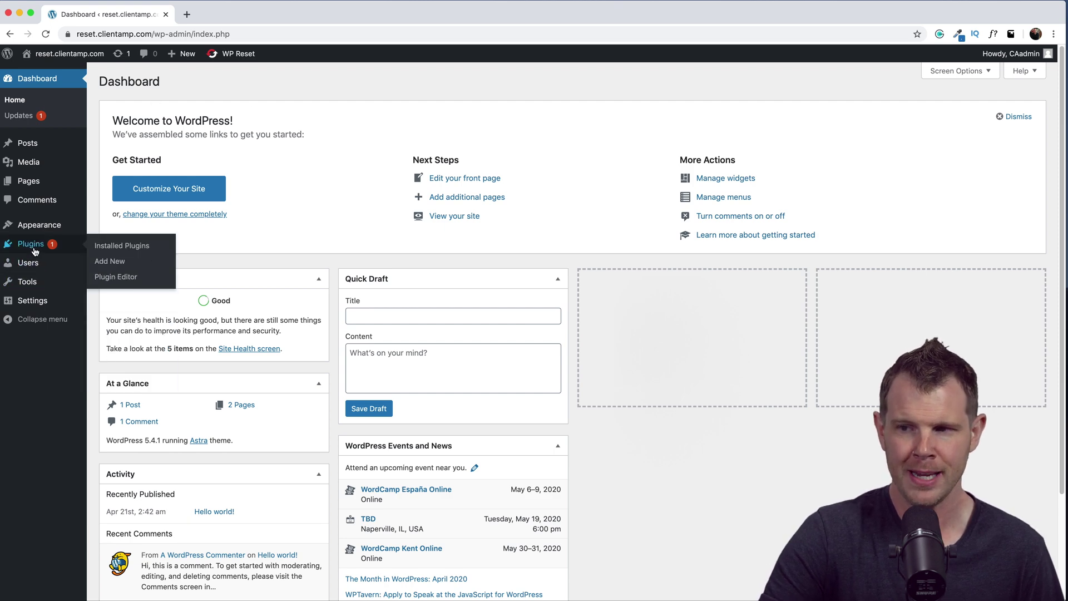
left_click(109, 261)
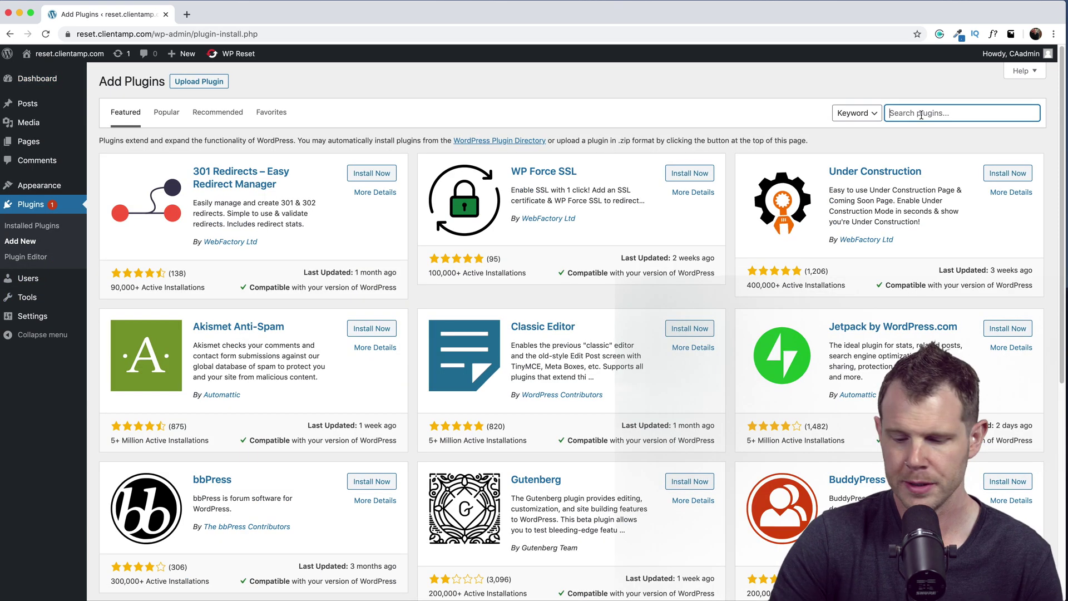
type("offload ses")
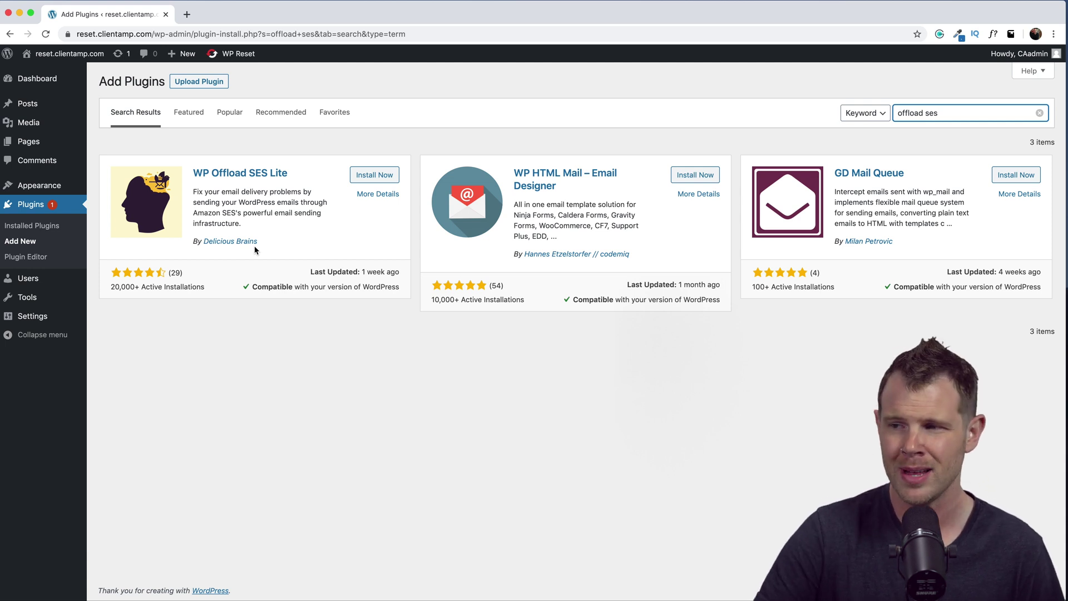
left_click(374, 175)
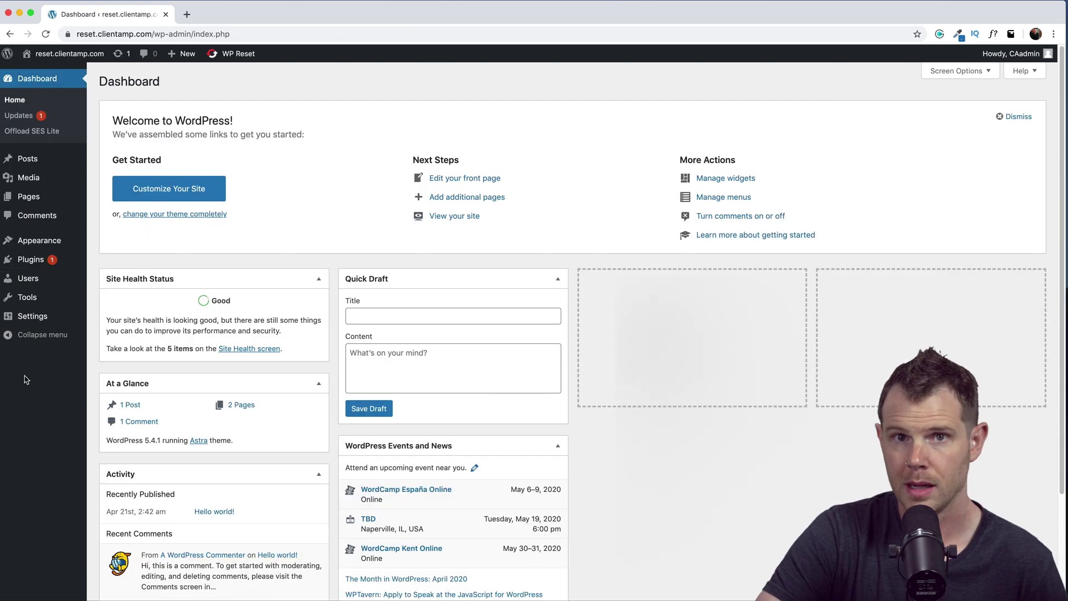
- Start the Offload SES Lite setup wizard and follow its link to the AWS IAM Users page
mouse_move(38, 315)
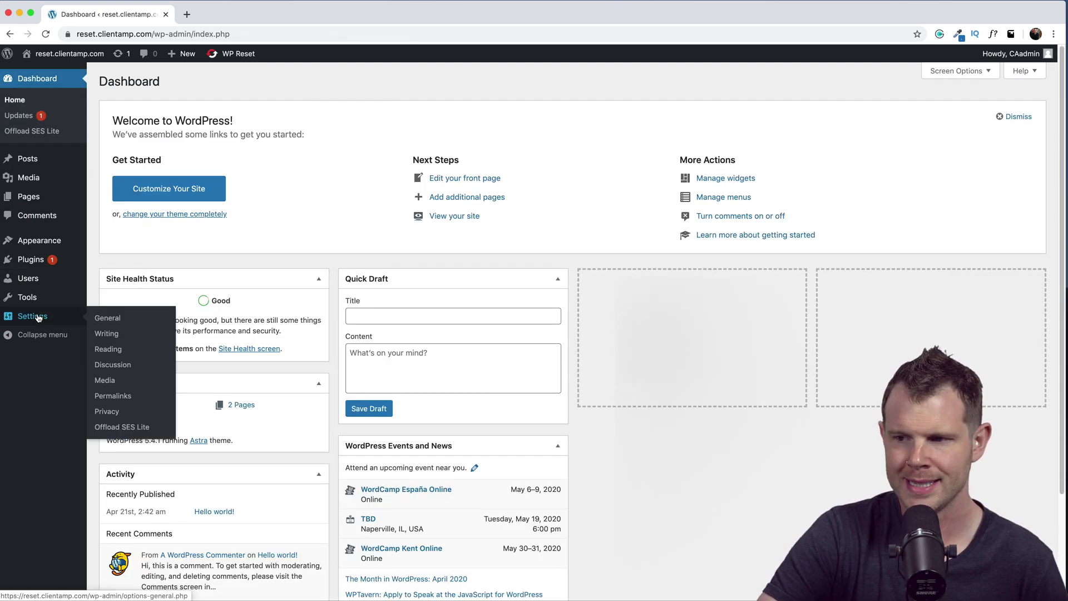
left_click(117, 427)
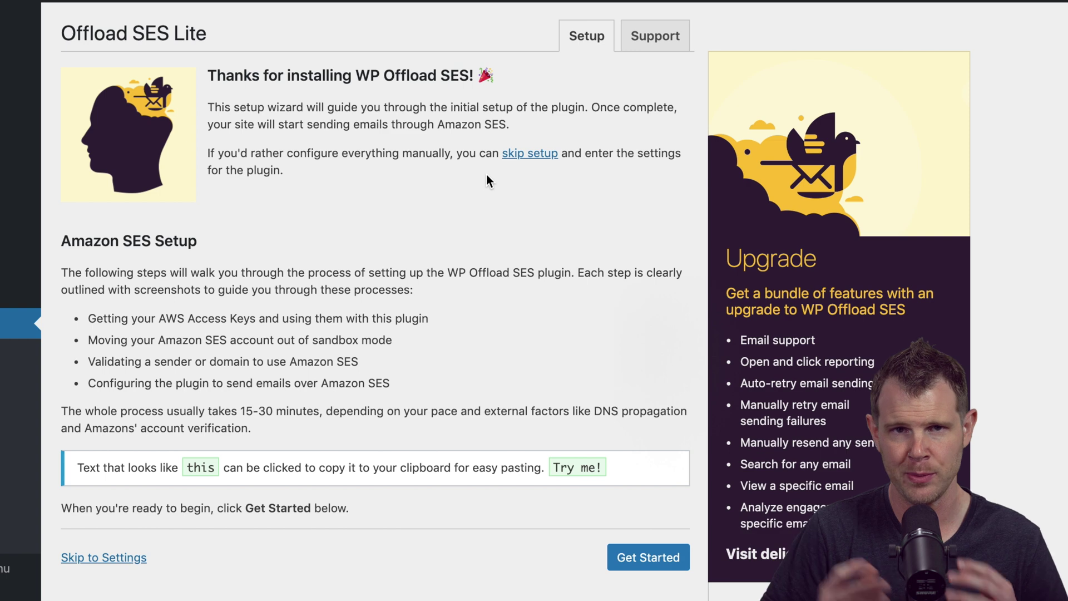
left_click(640, 567)
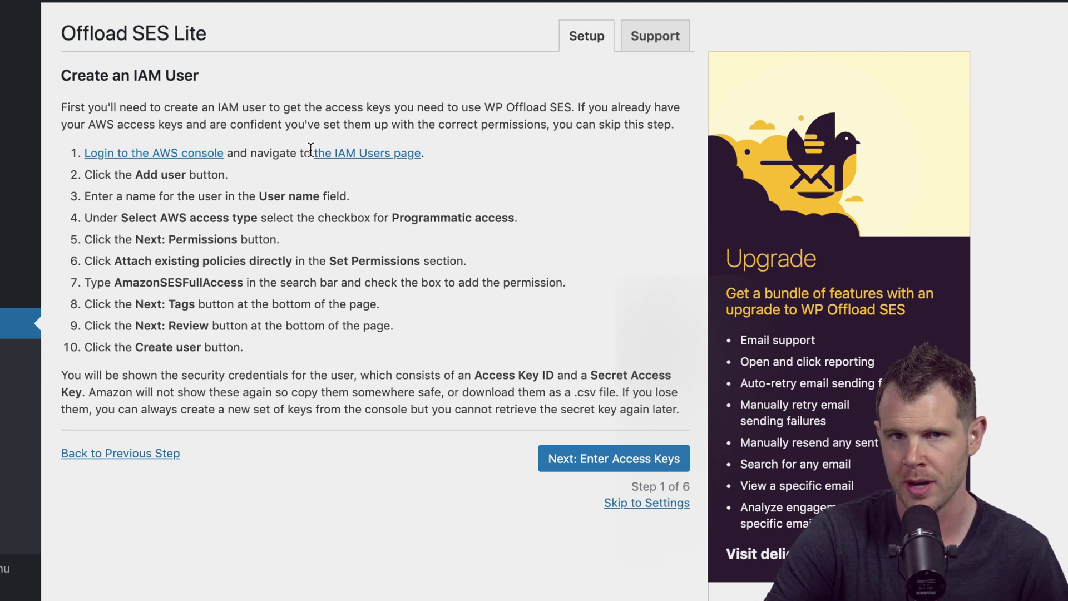
left_click(351, 159)
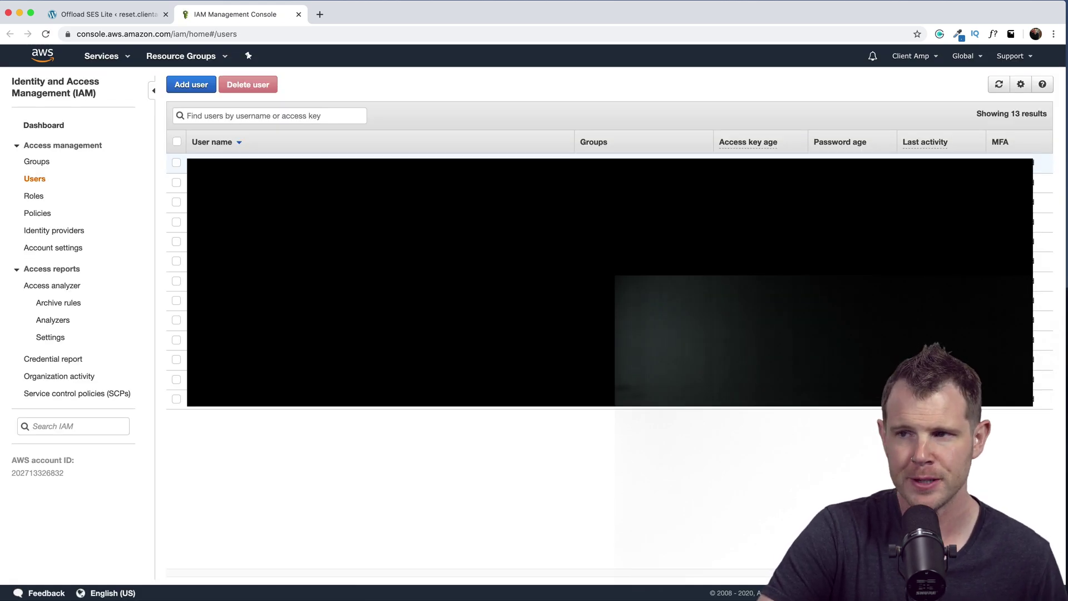
- In IAM, add a new user demo-ses-video with programmatic access
left_click(104, 56)
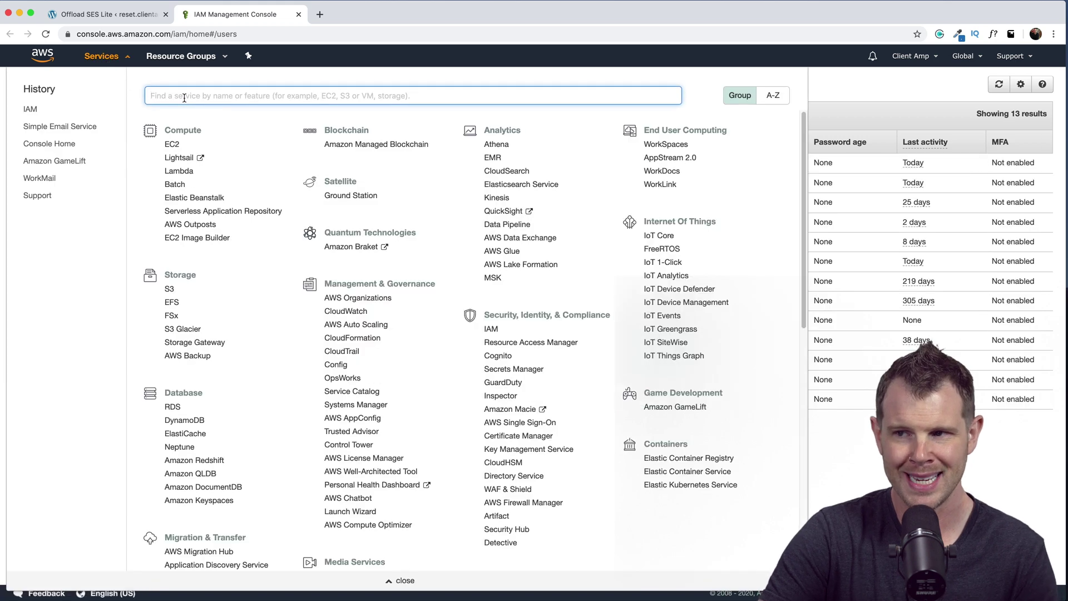
type("iam")
key("Return")
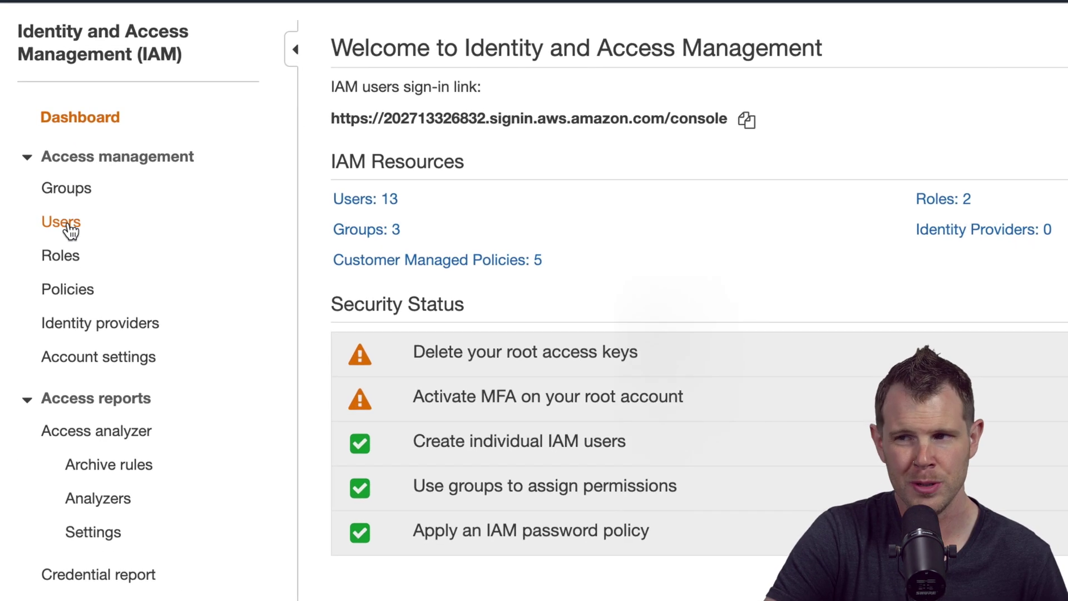
left_click(67, 223)
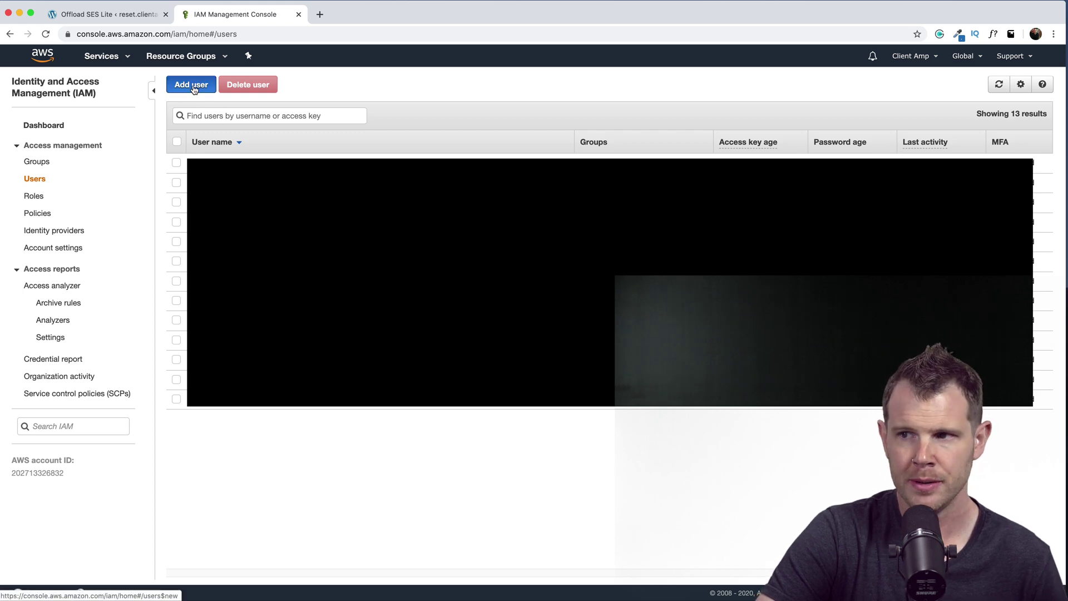
left_click(192, 86)
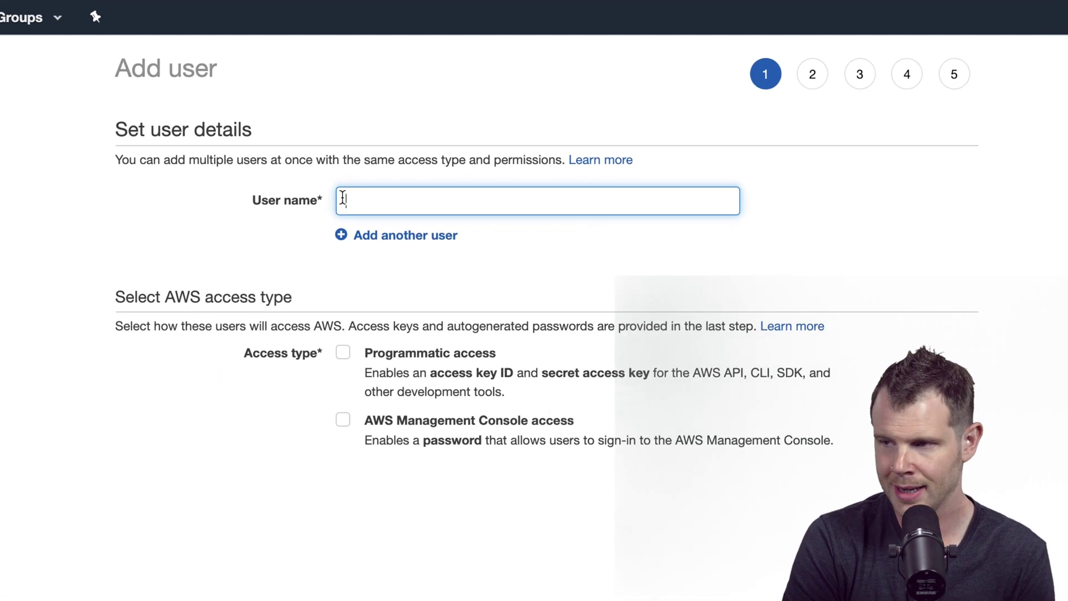
type("demo-ses-video")
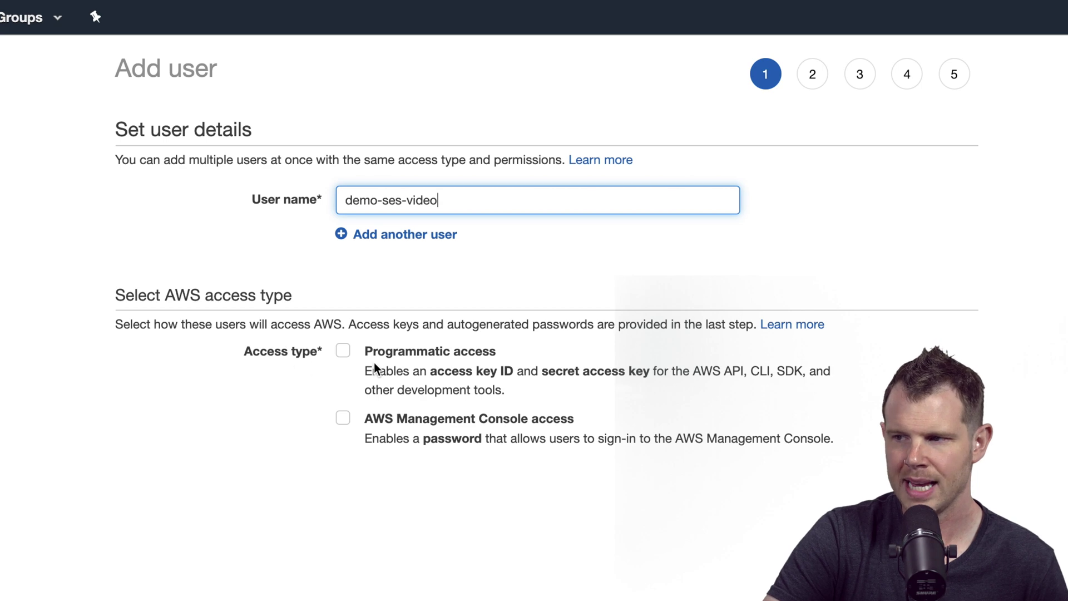
left_click(343, 352)
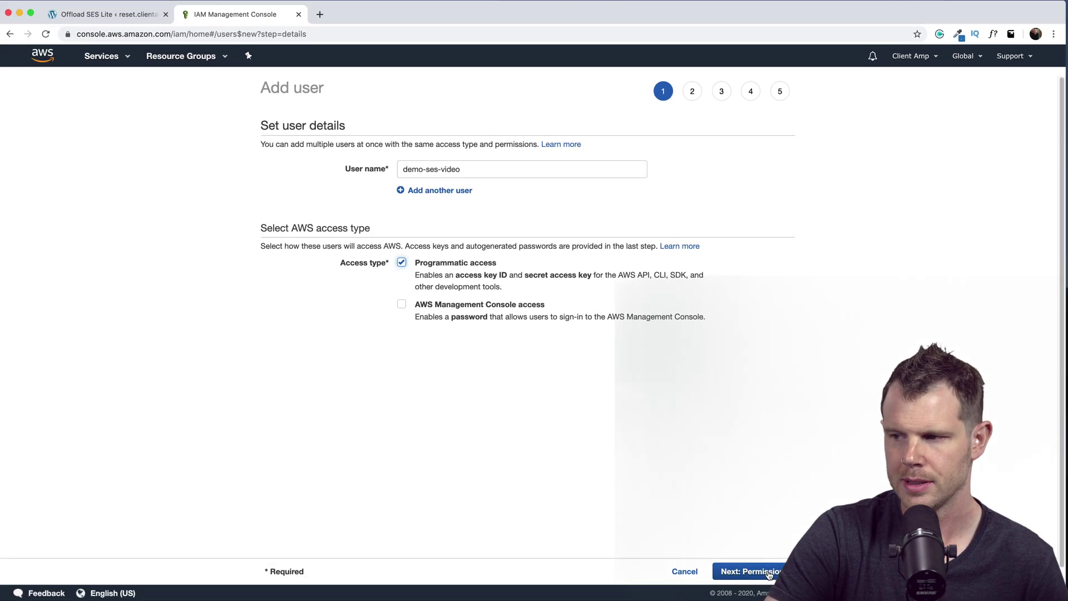
left_click(768, 572)
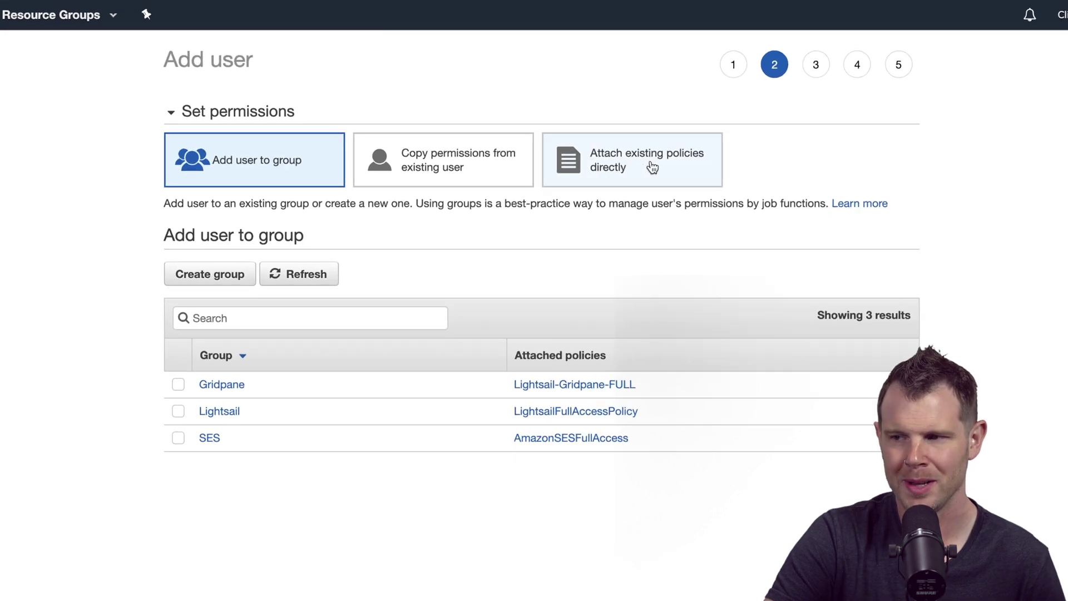
- Attach the AmazonSESFullAccess policy, create the user and copy its access key ID
left_click(652, 168)
left_click(343, 252)
type("ses")
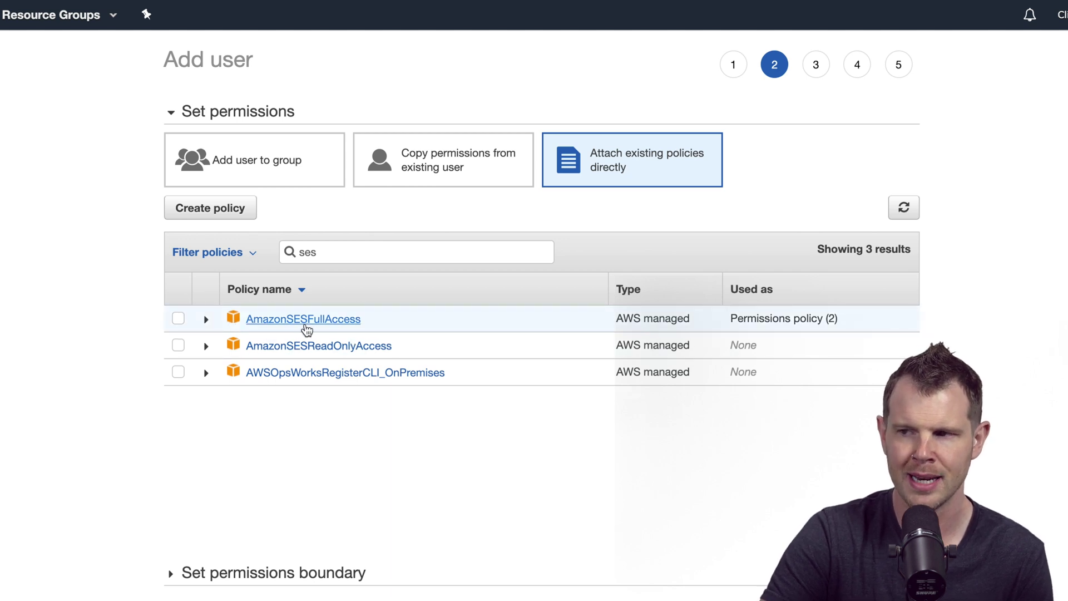
left_click(179, 318)
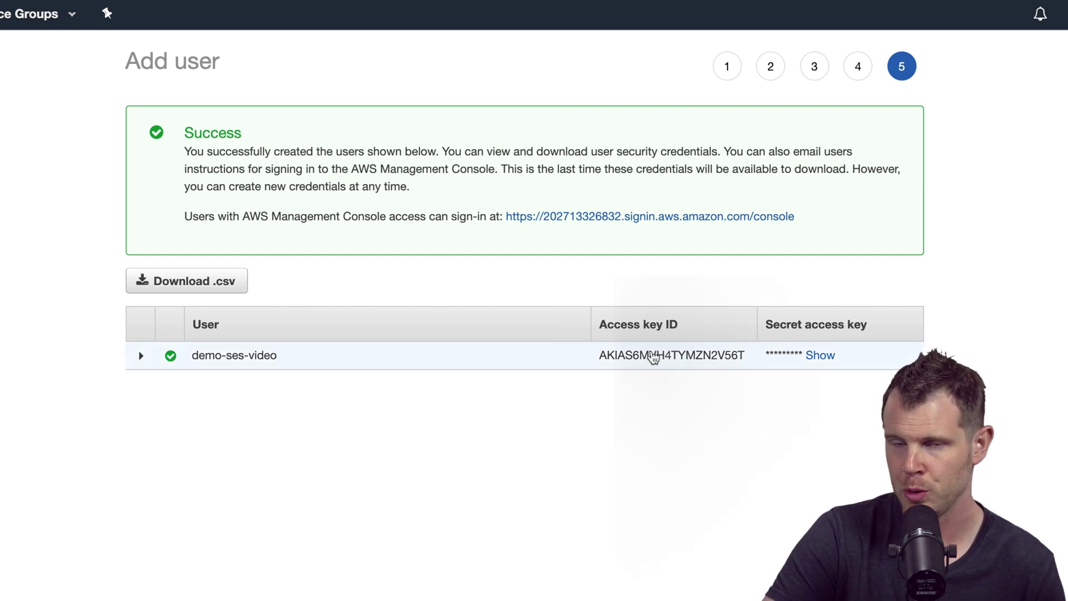
double_click(654, 357)
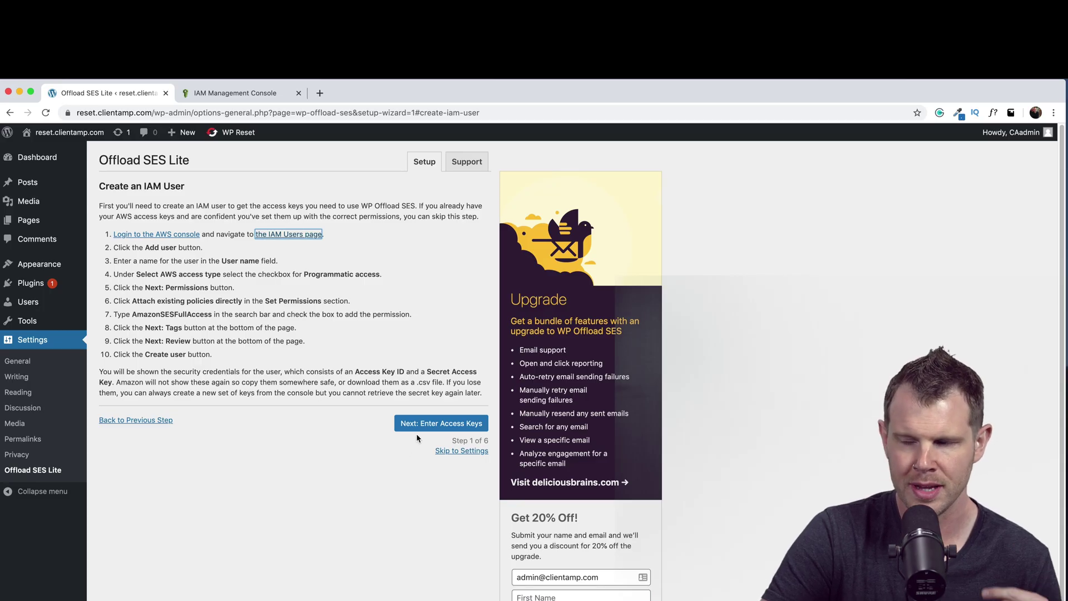
- Enter the AWS access keys in the wizard and keep US West (Oregon) as the SES region
left_click(420, 425)
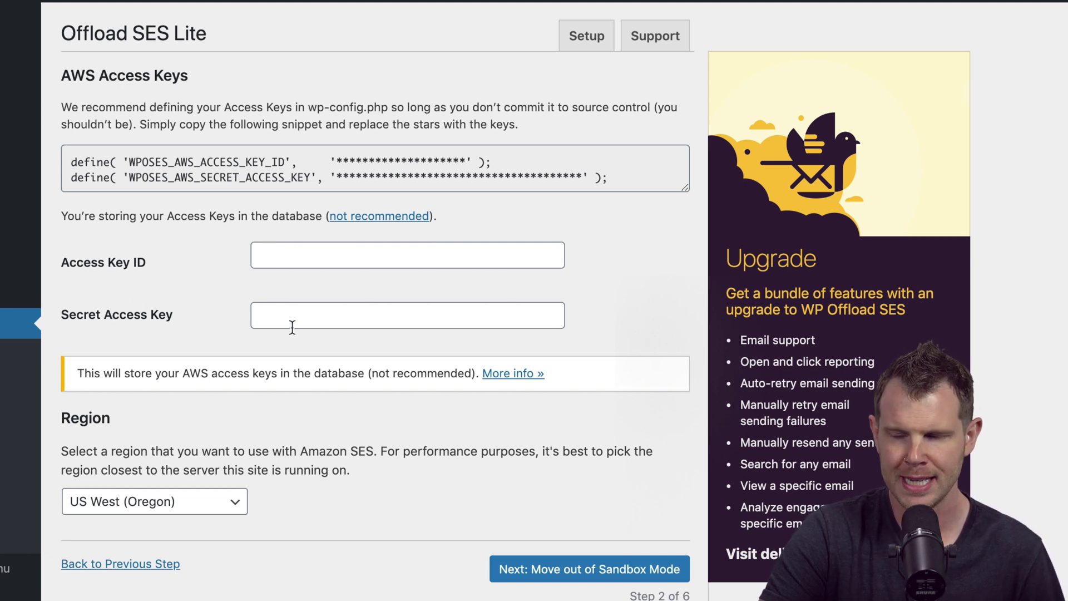
left_click(290, 258)
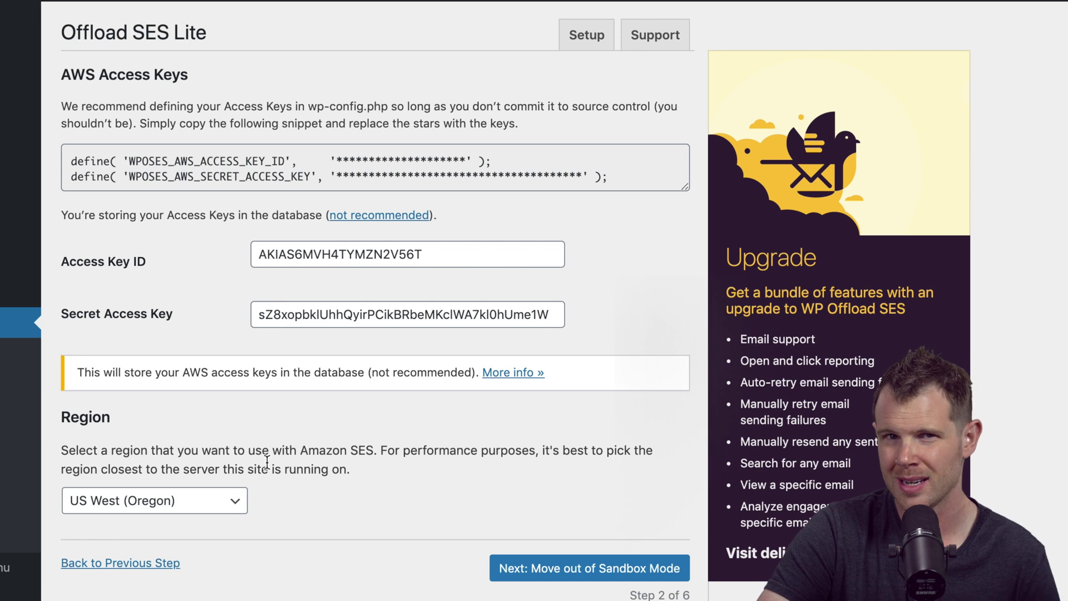
left_click(146, 504)
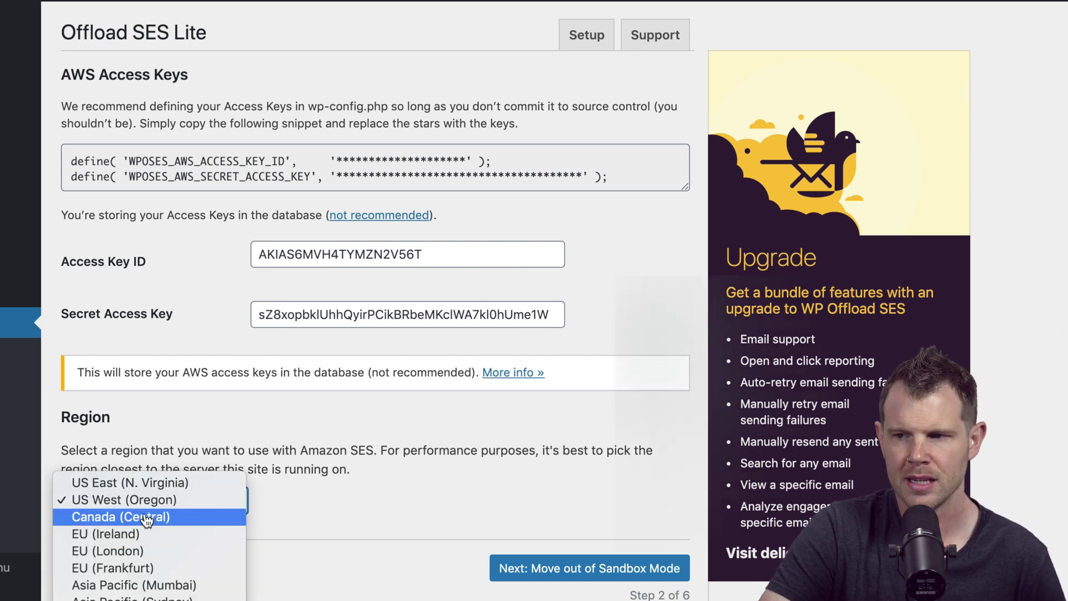
left_click(171, 503)
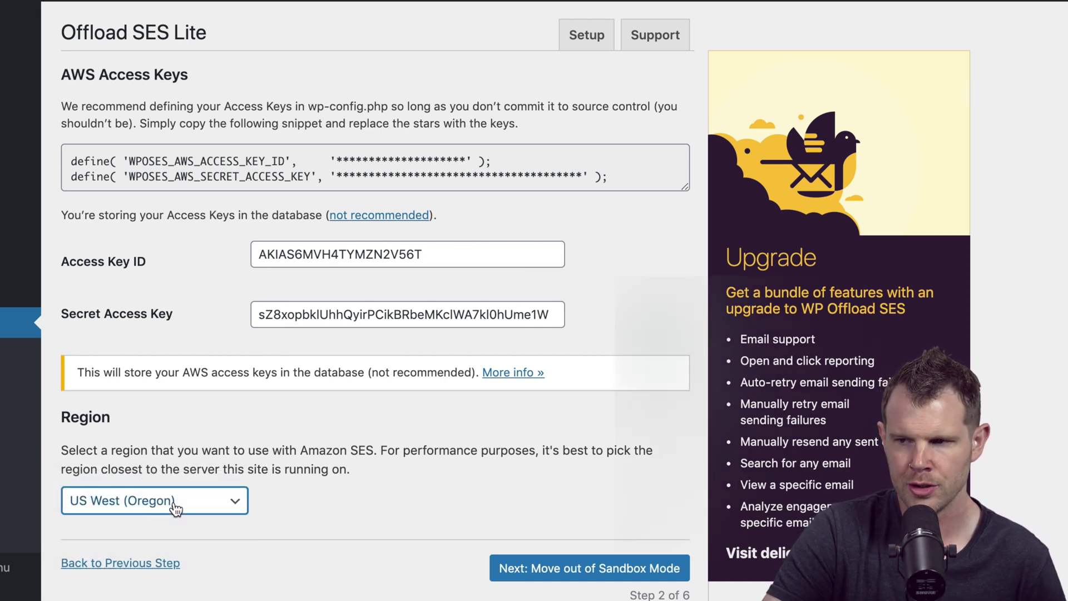
left_click(566, 578)
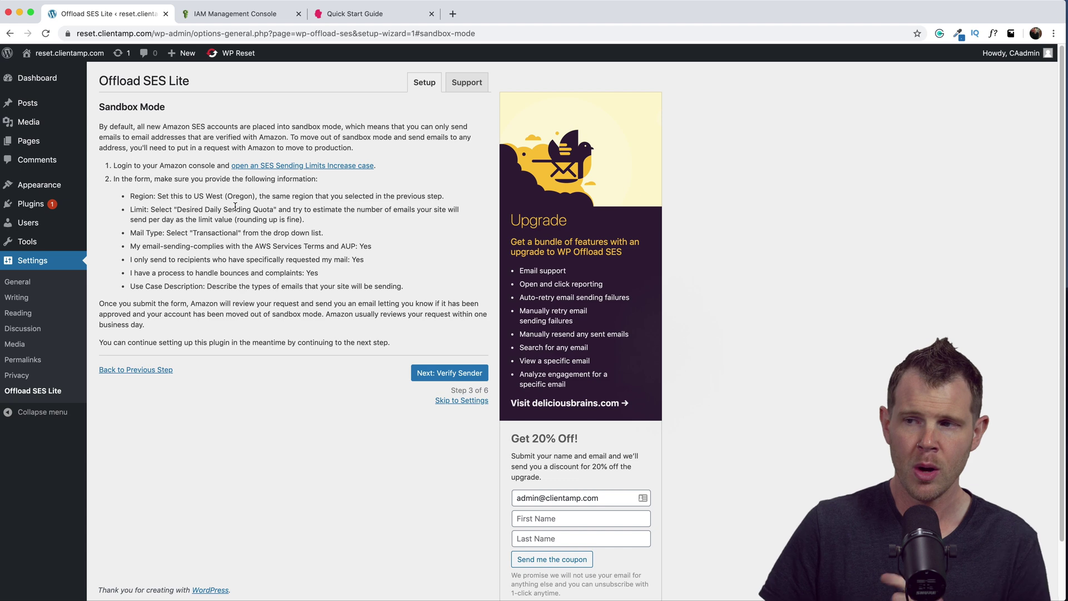
- Open the SES Sending Limits Increase case form from the Sandbox Mode instructions
left_click(288, 167)
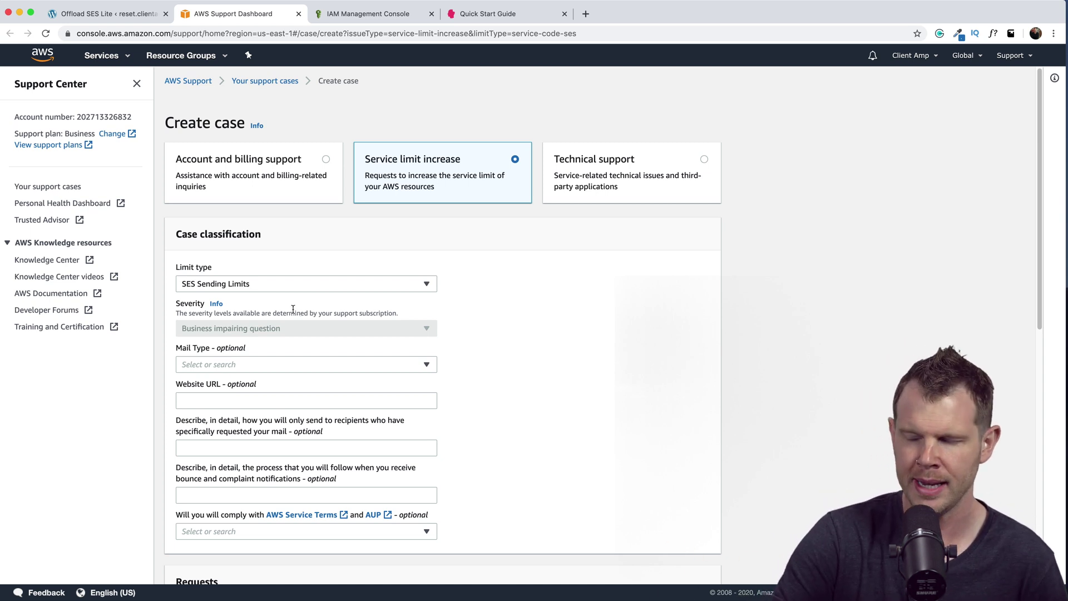
- Set the case's mail type to Transactional, enter the website URL and agree to comply with the terms
left_click(222, 369)
left_click(228, 462)
left_click(209, 397)
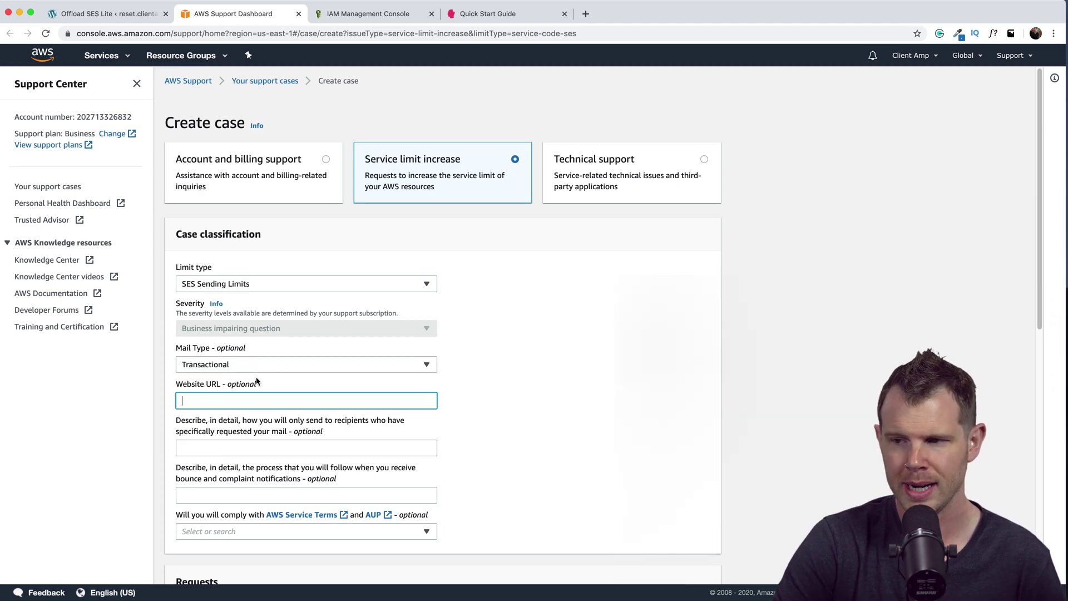
scroll(222, 299, "down", 3)
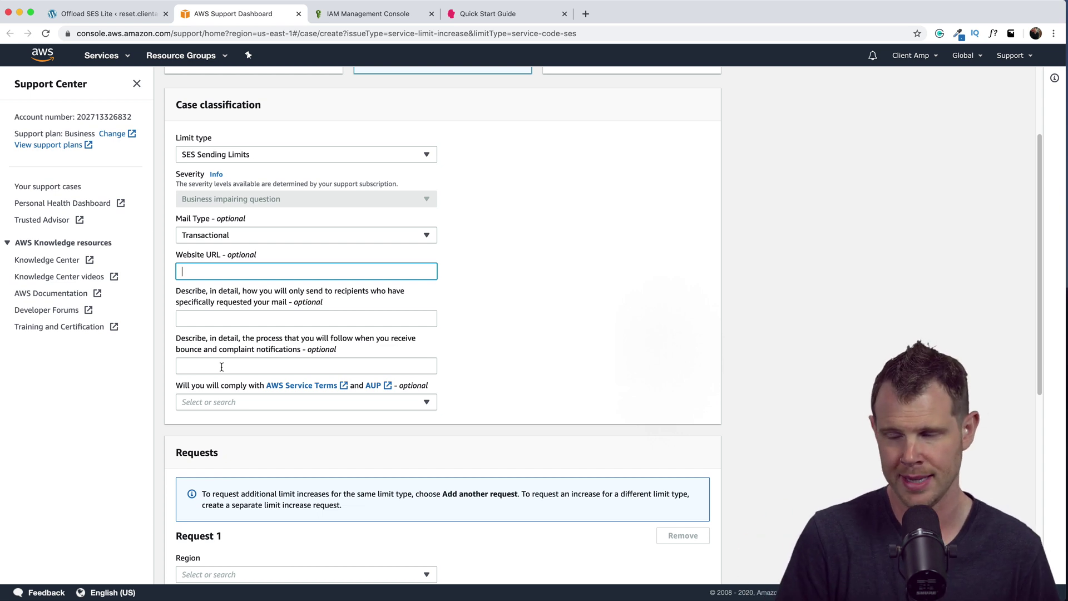
left_click(218, 399)
left_click(211, 448)
scroll(304, 281, "down", 5)
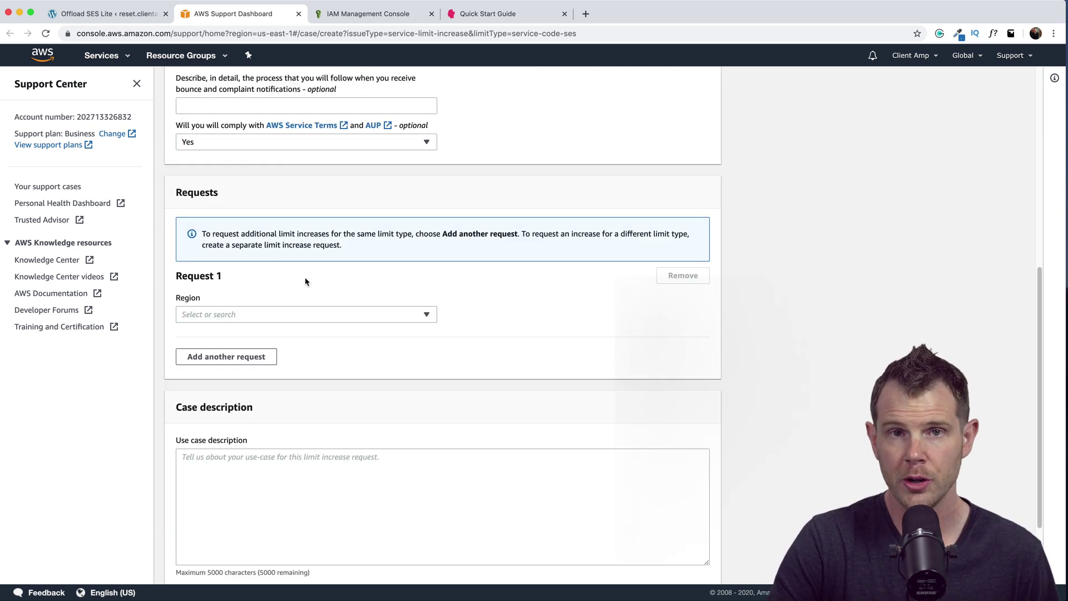
- Request a higher Desired Daily Sending Quota for US West (Oregon) and enter the new limit value
left_click(254, 315)
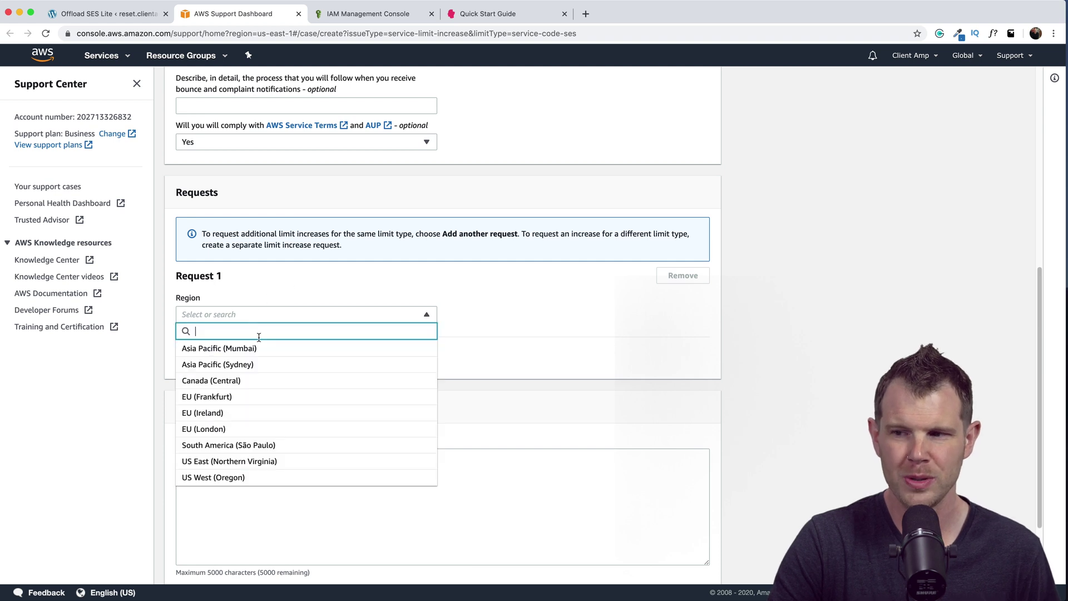
left_click(260, 478)
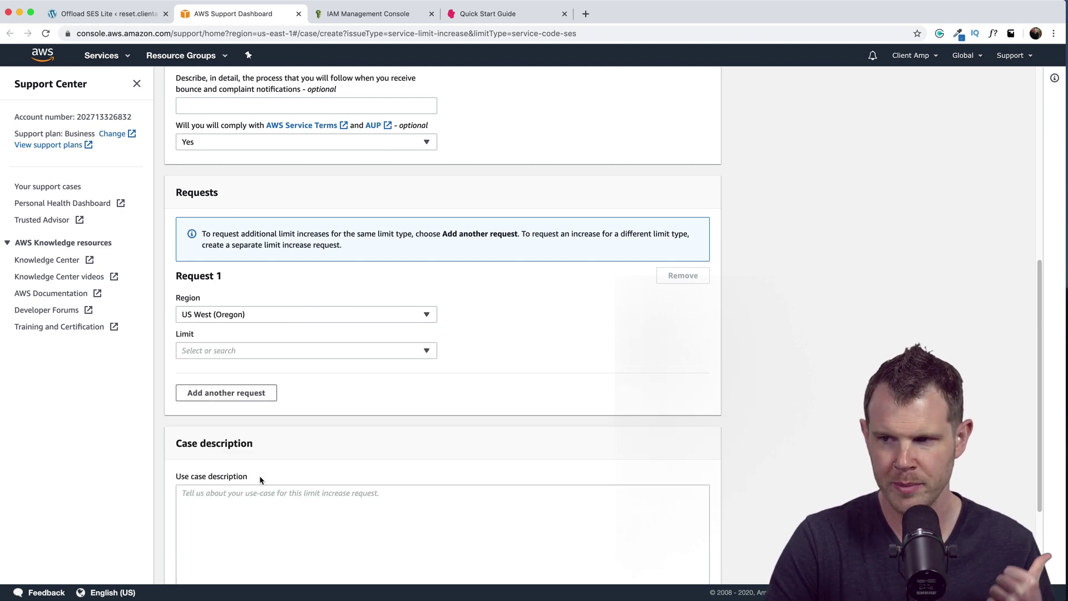
left_click(297, 352)
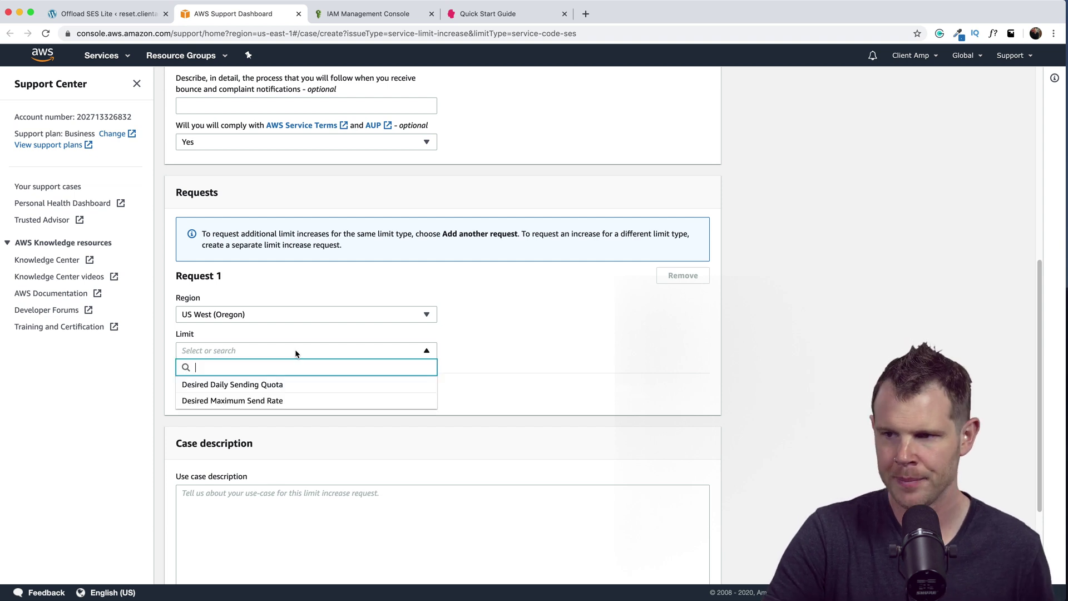
left_click(259, 389)
left_click(264, 389)
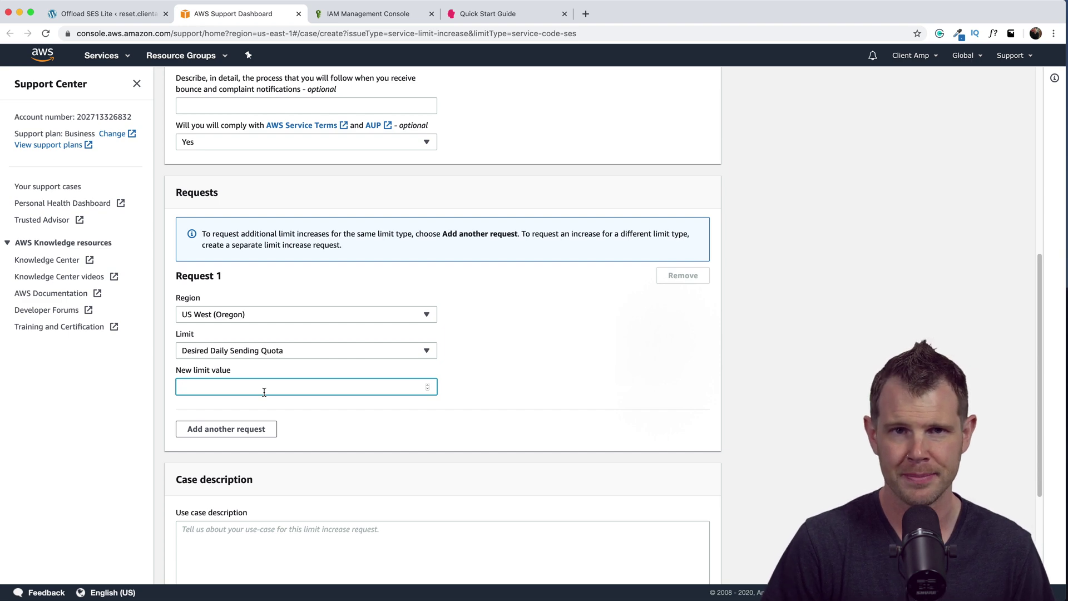
scroll(264, 393, "down", 5)
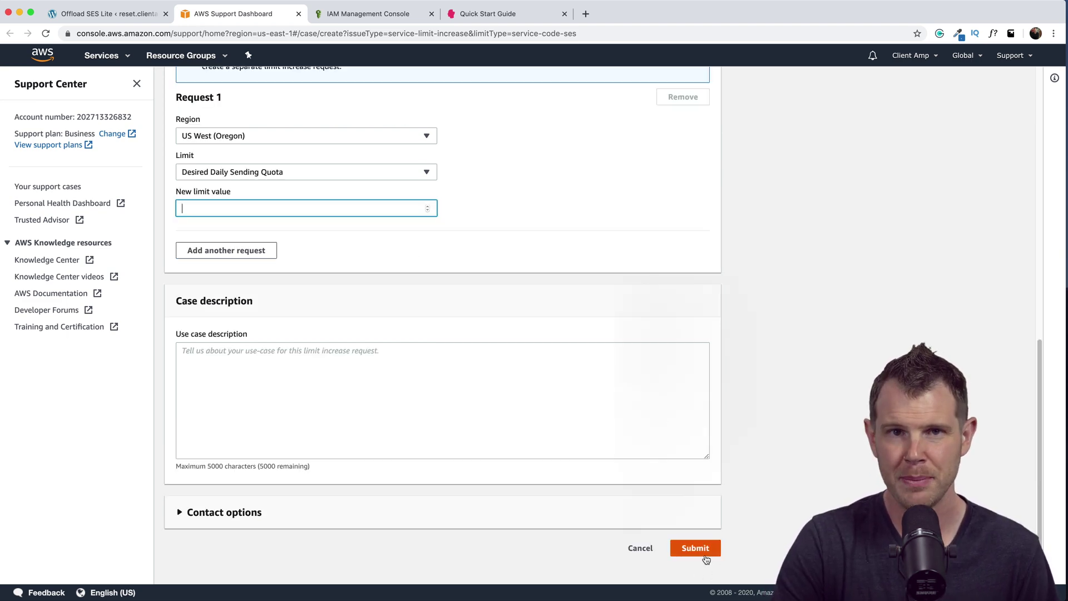
left_click(696, 548)
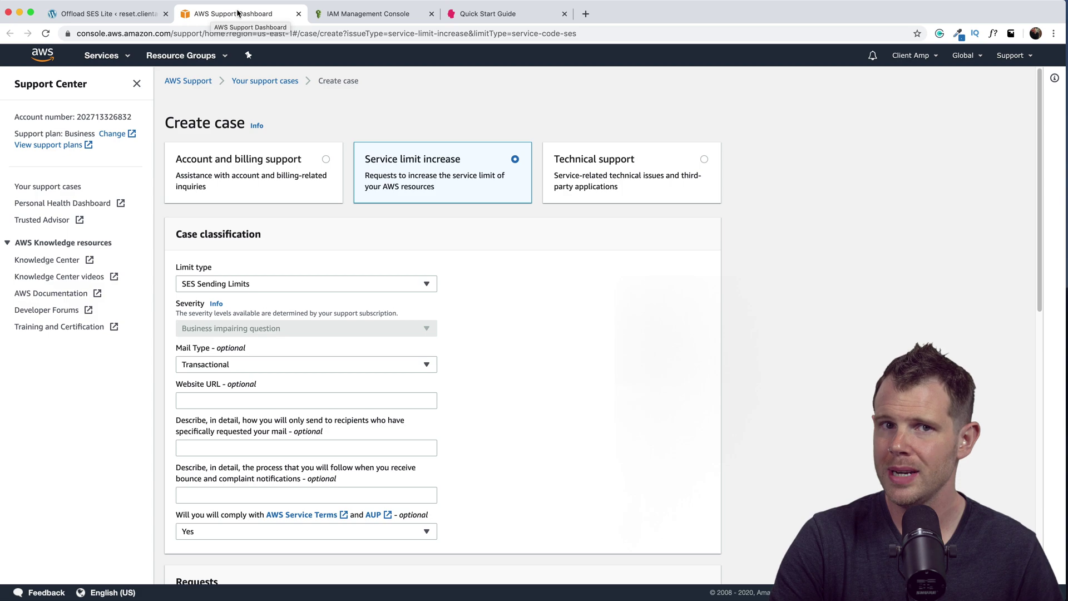
- Advance the WordPress wizard to Verify Sender, then return to the AWS Support case
left_click(96, 11)
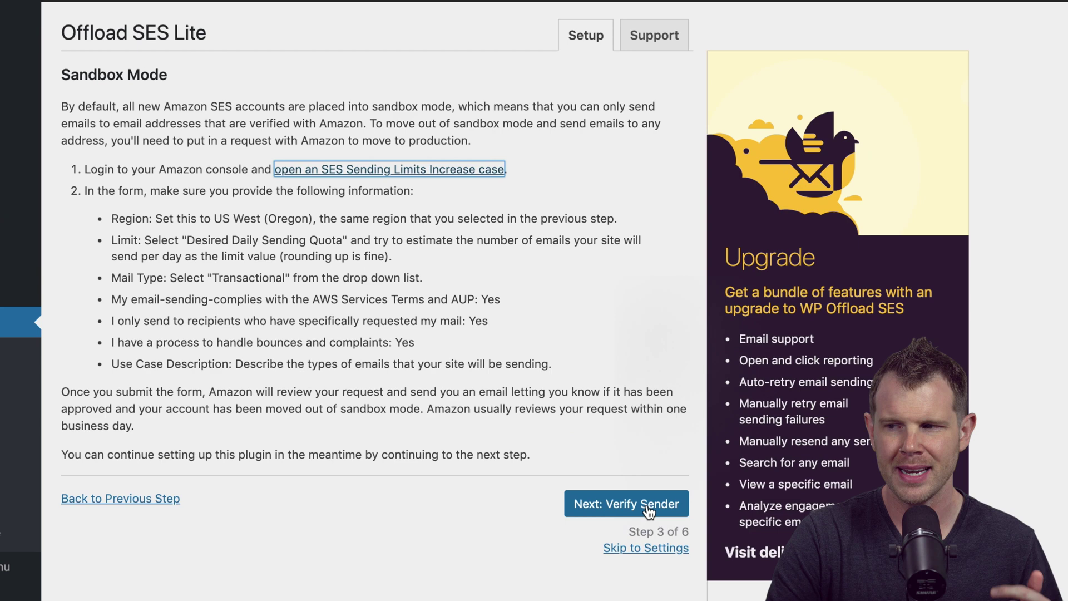
left_click(463, 374)
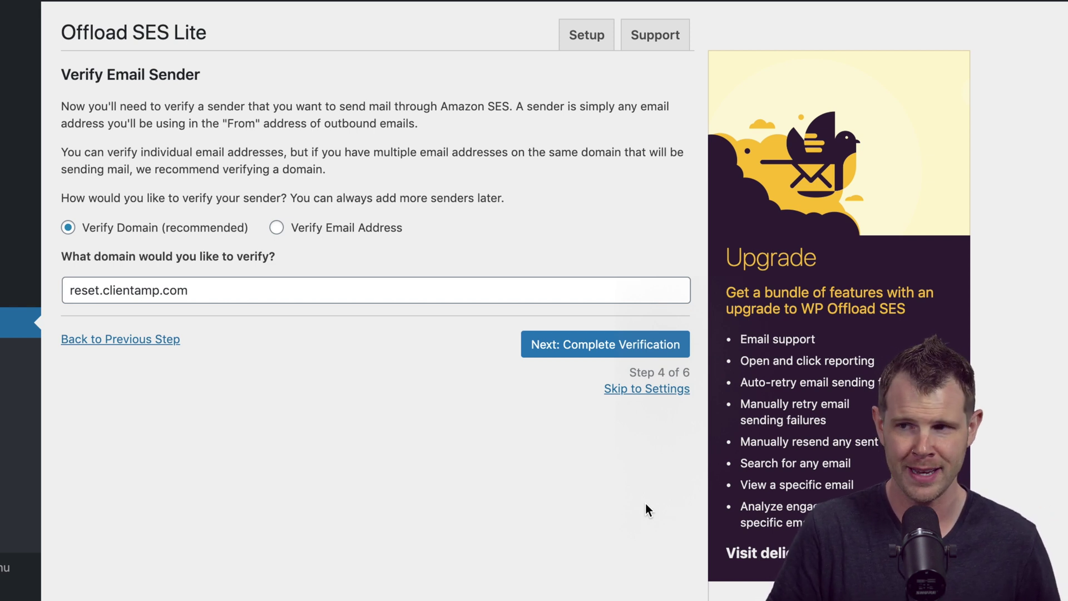
left_click(250, 18)
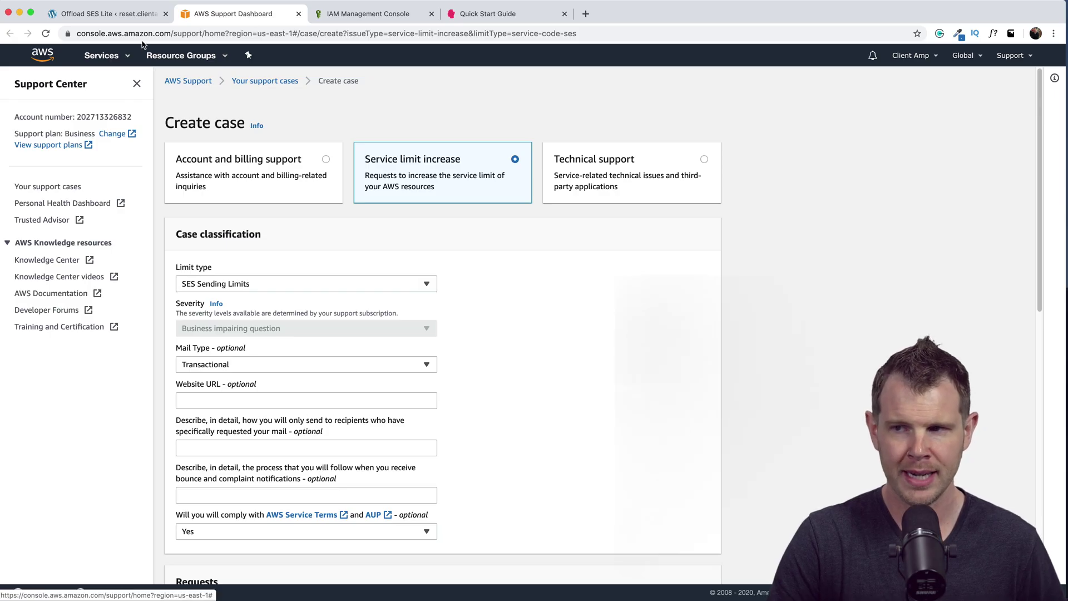
- In SES Domains, submit profitable.tools for verification with DKIM settings generated
left_click(104, 55)
type("ses")
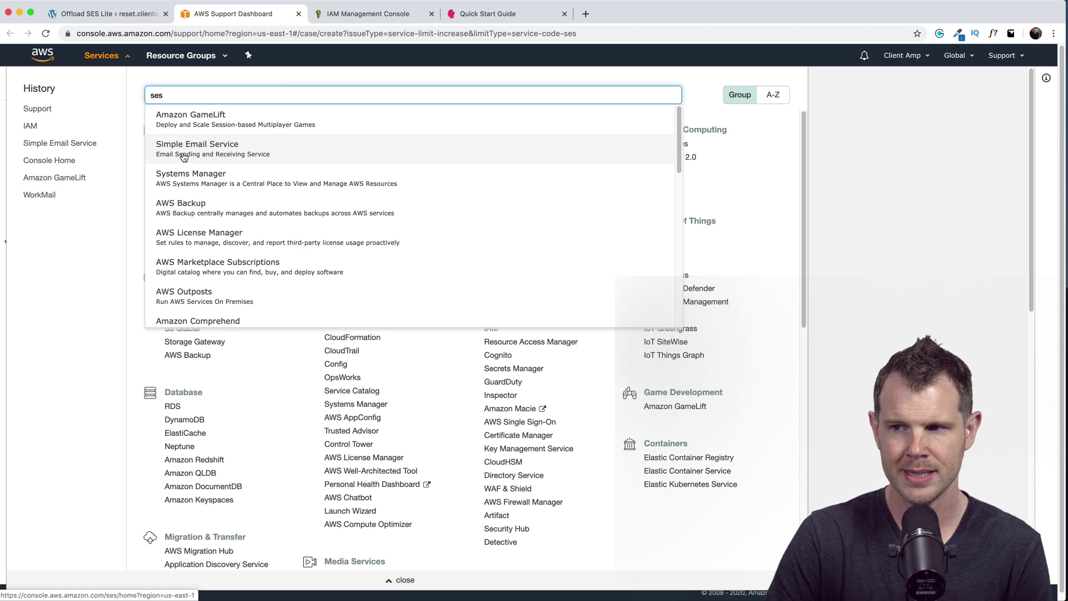
left_click(183, 157)
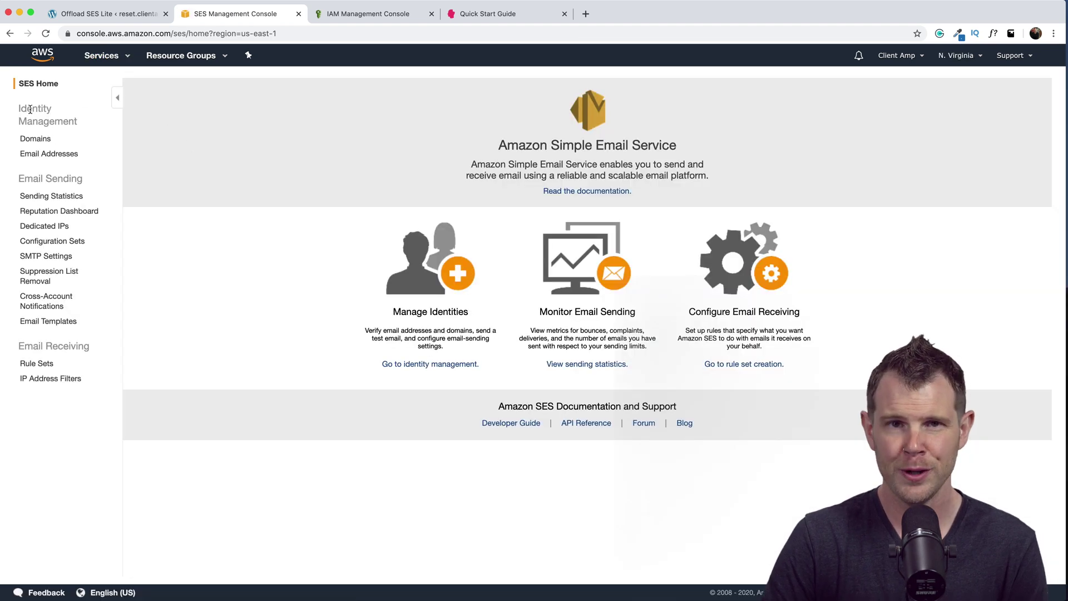
left_click(36, 141)
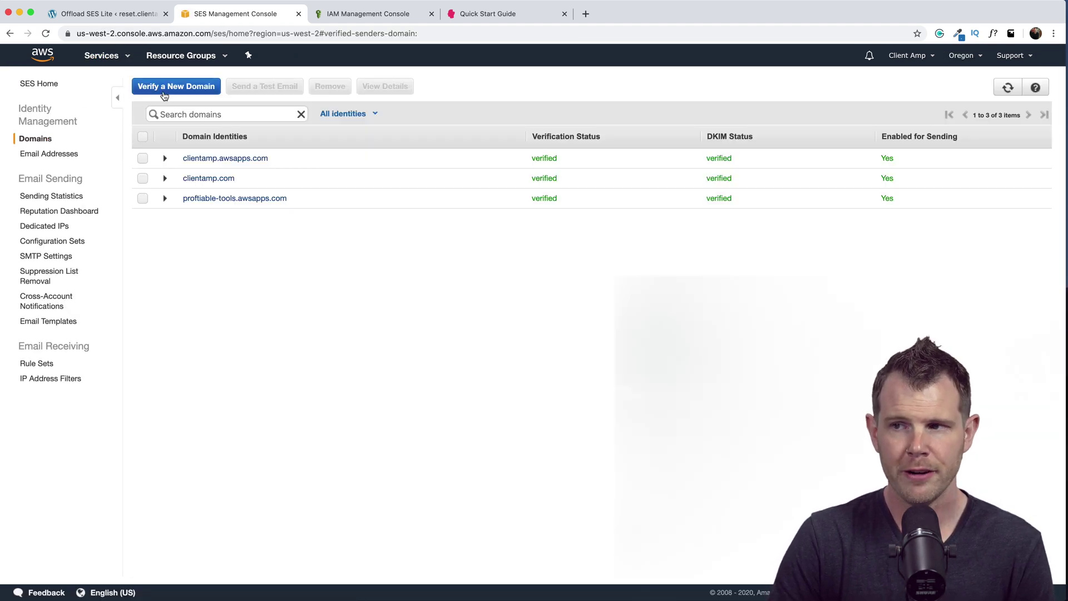
left_click(187, 85)
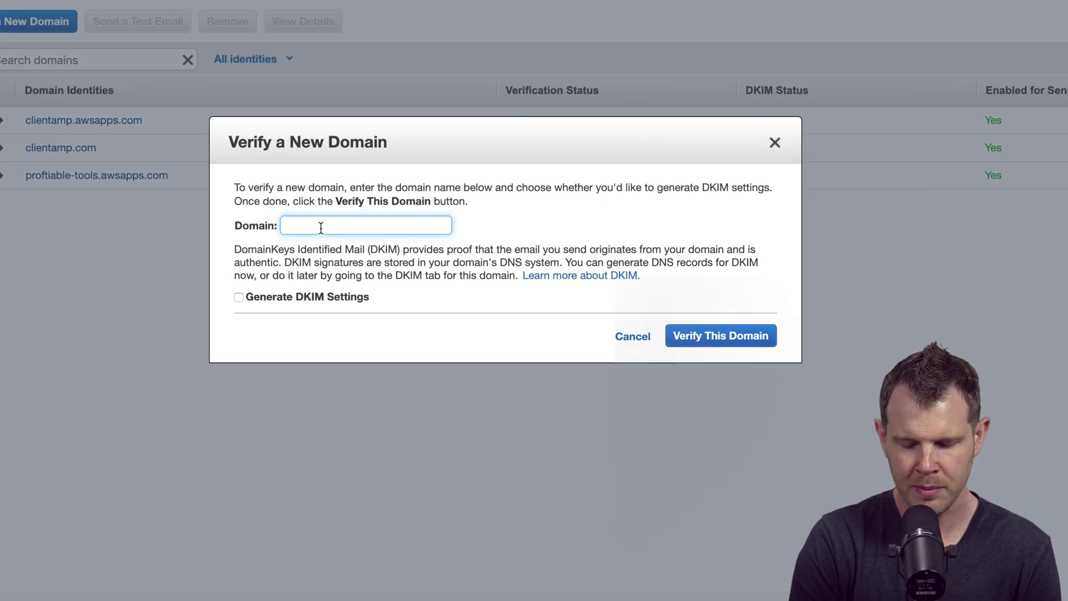
type("profitable.tools")
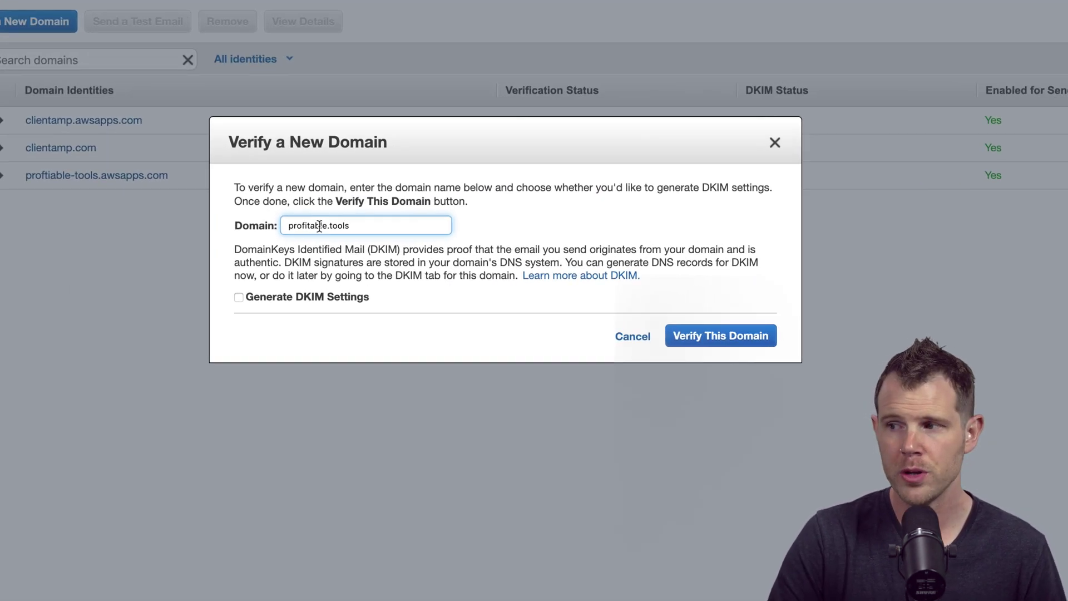
left_click(246, 305)
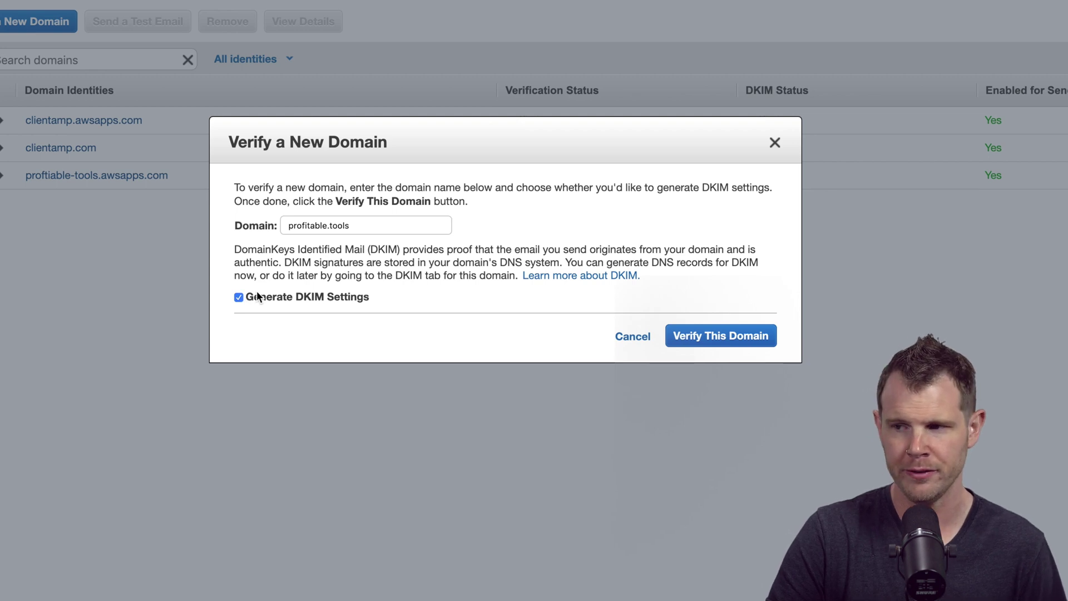
left_click(695, 335)
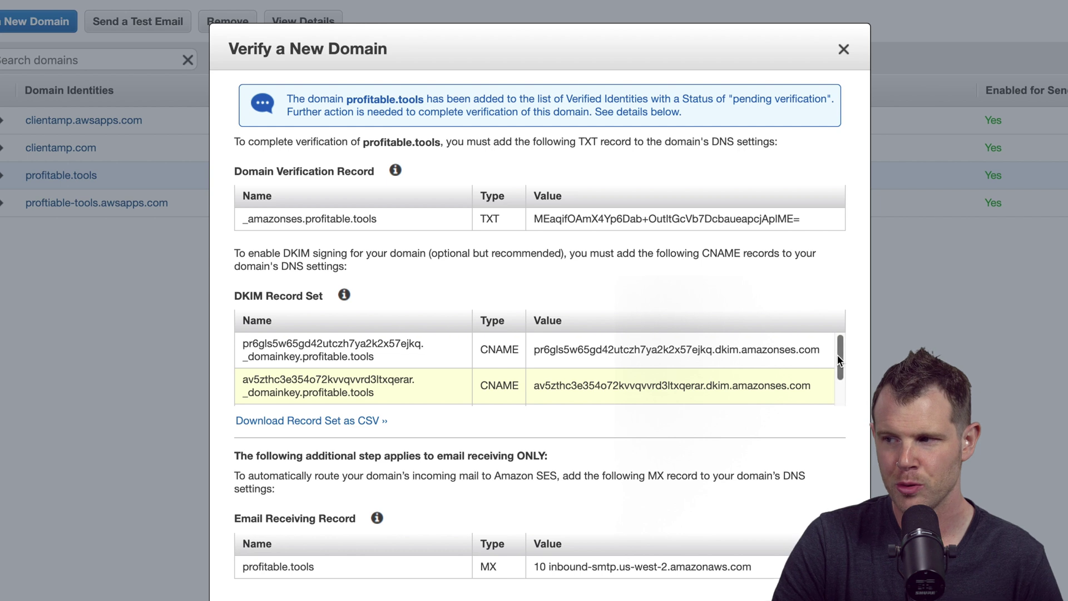
mouse_move(840, 350)
left_mouse_down()
mouse_move(833, 399)
mouse_move(845, 334)
left_mouse_up()
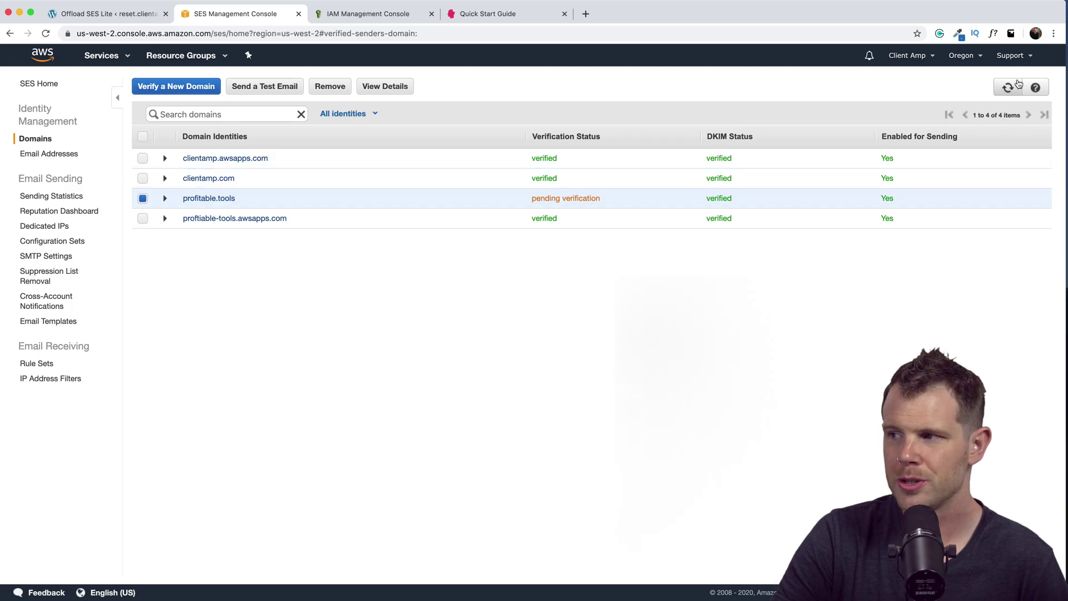
- Refresh the SES domain list to confirm profitable.tools is verified, then return to WordPress
left_click(1010, 87)
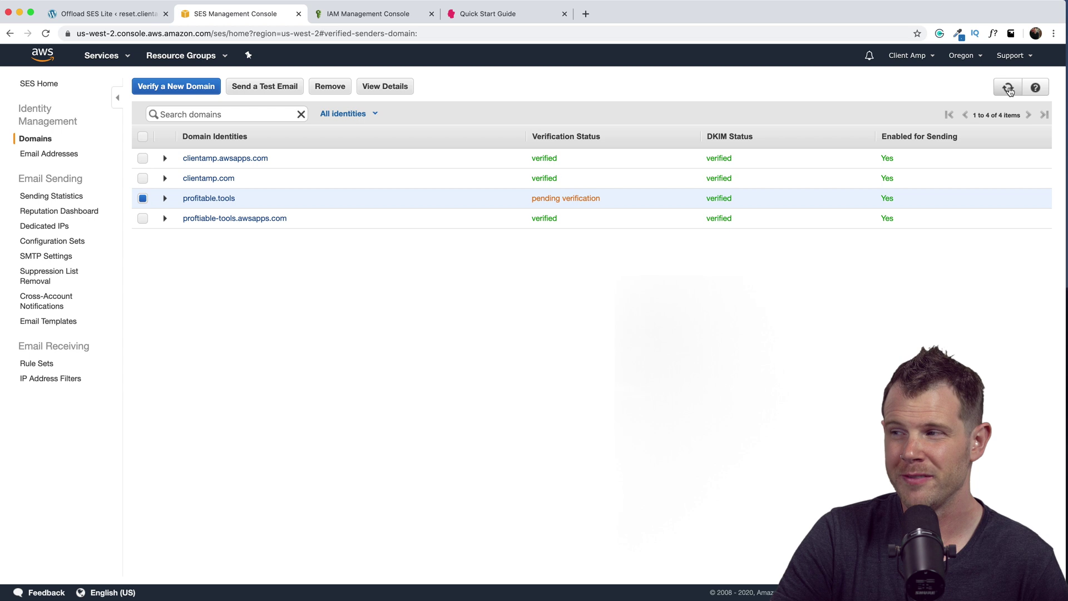
left_click(1010, 89)
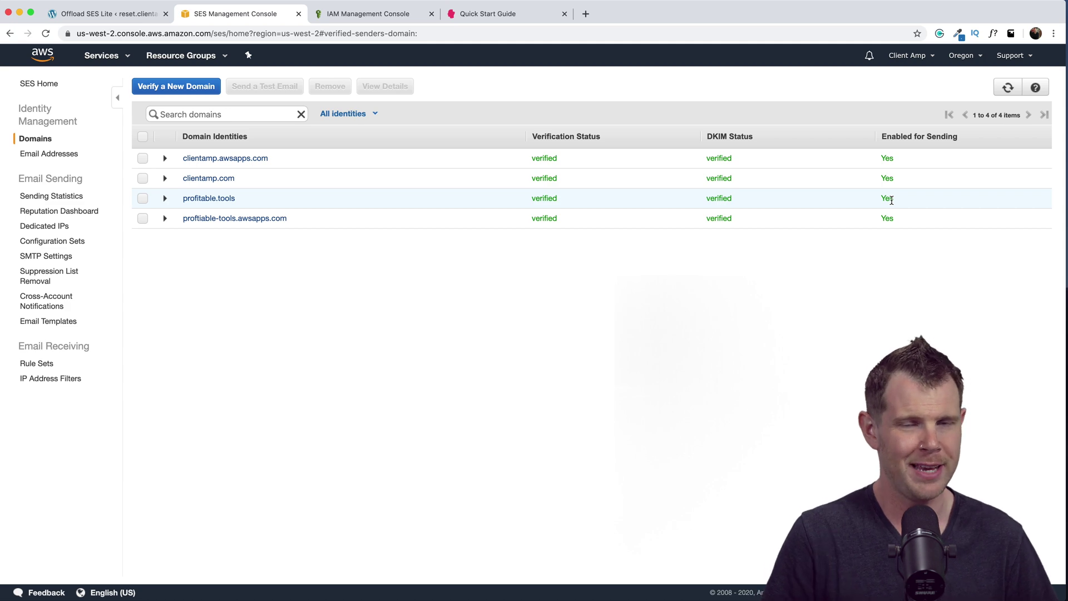
key("ctrl+shift+Tab")
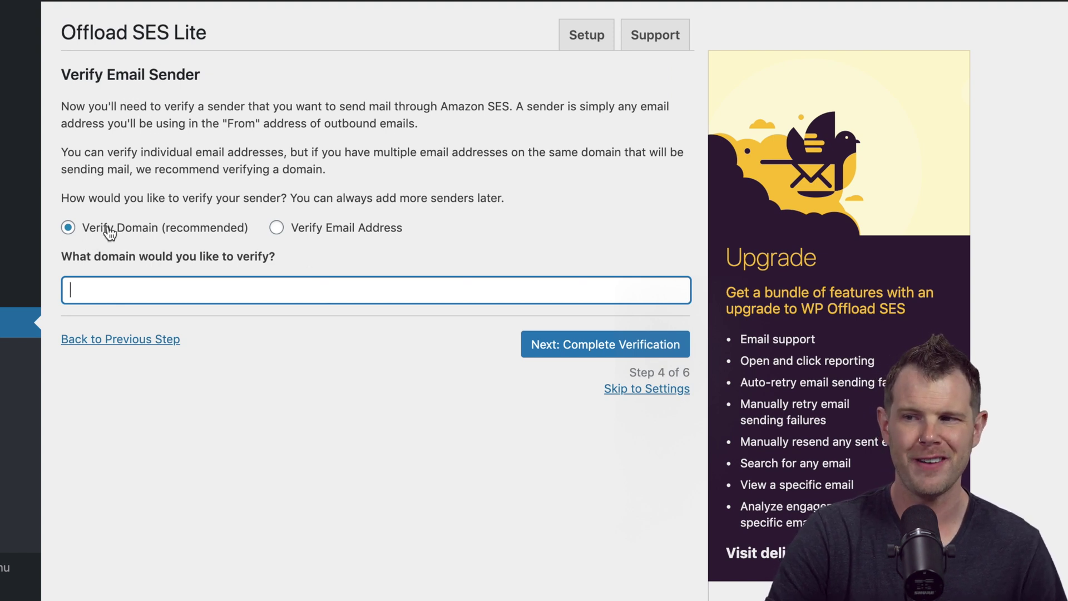
- Submit profitable.tools as the sender domain to verify
type("profitable.tools")
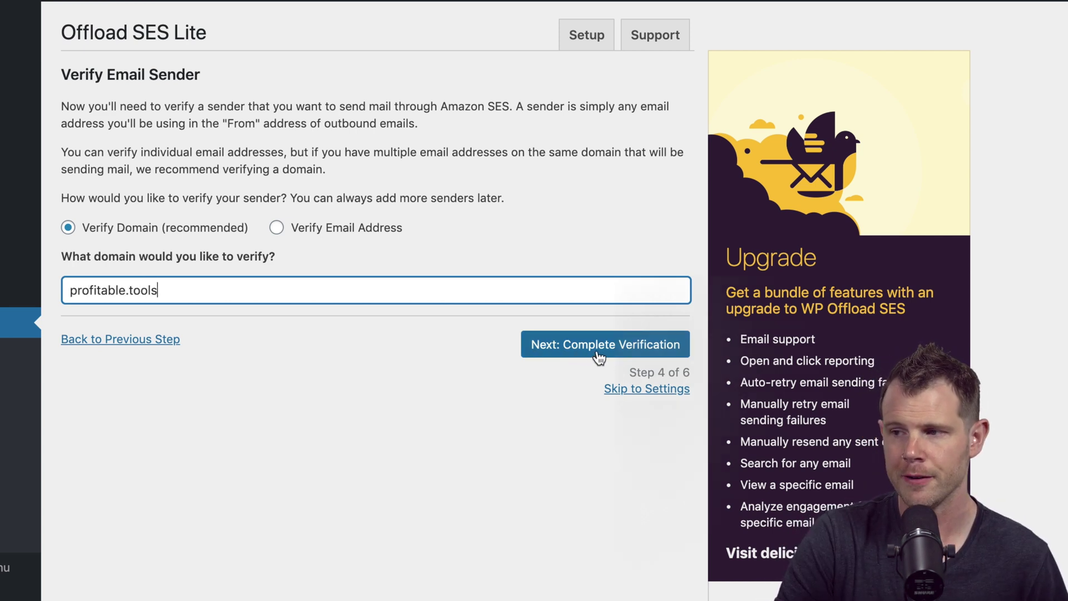
left_click(600, 348)
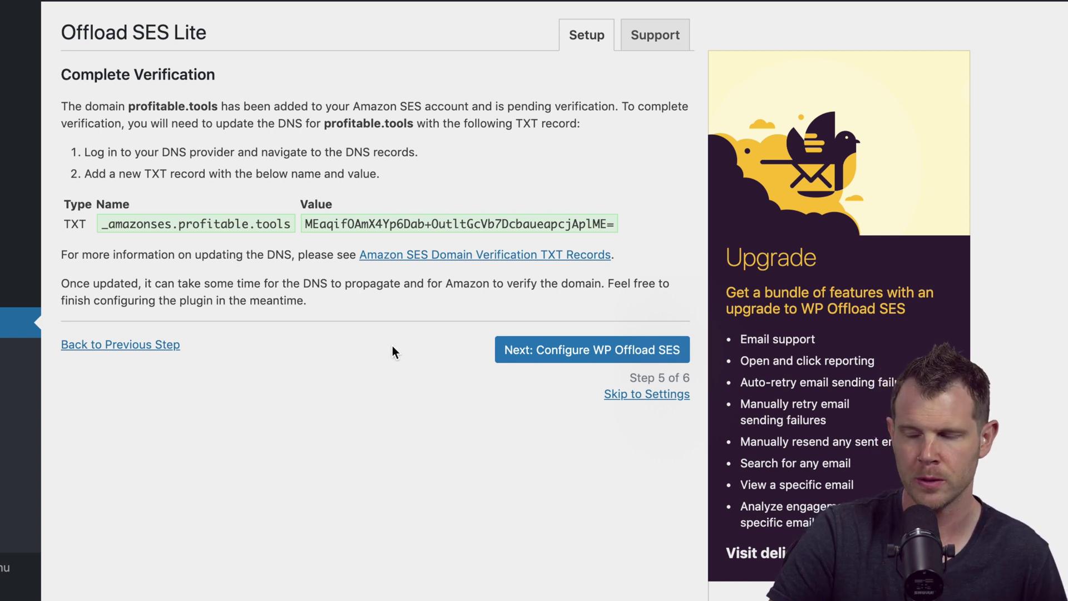
- Keep log deletion at After 90 days and save to complete setup
left_click(569, 352)
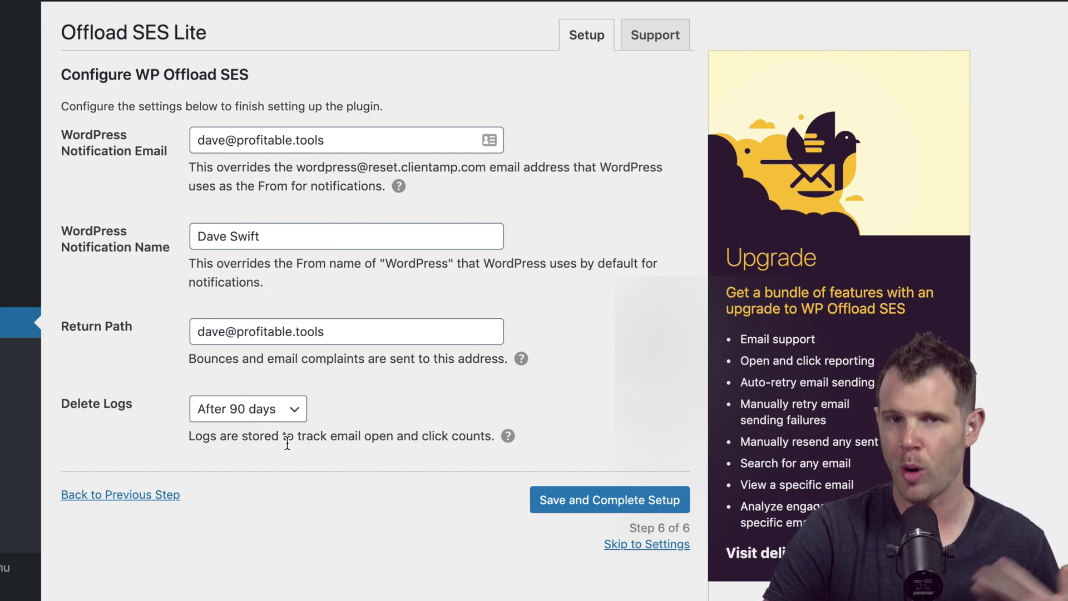
left_click(274, 412)
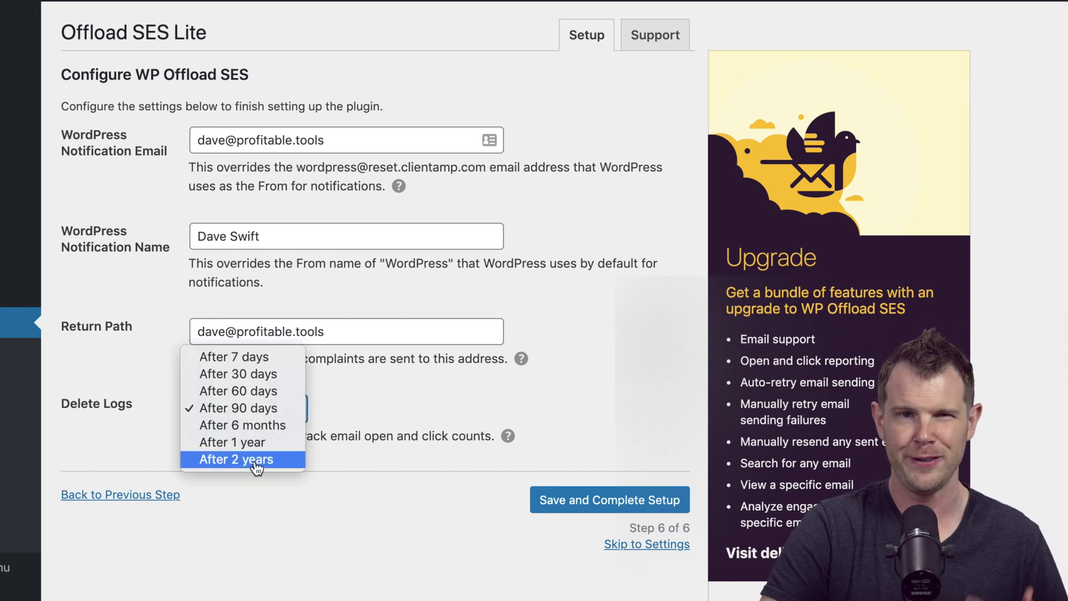
key("Escape")
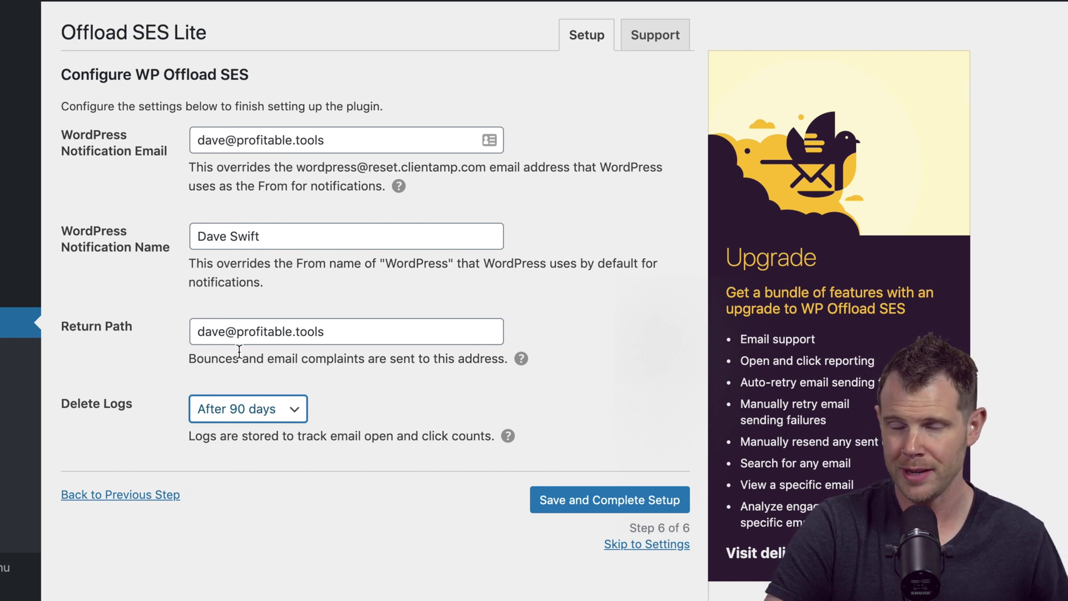
left_click(606, 508)
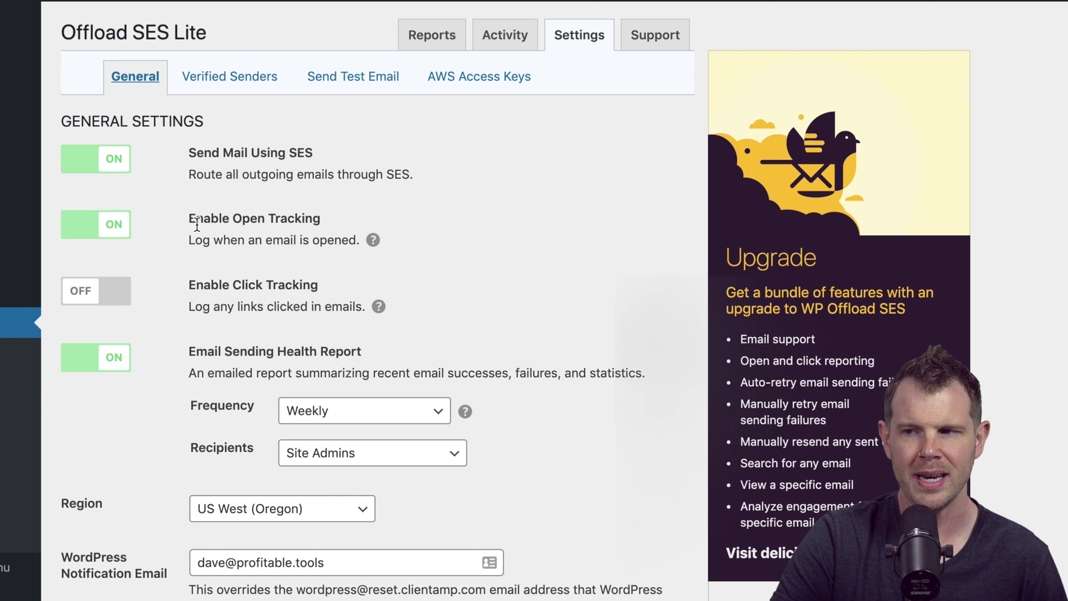
- Enable click tracking, dismiss the upgrade-for-reports notice, and go to Send Test Email
left_click(105, 290)
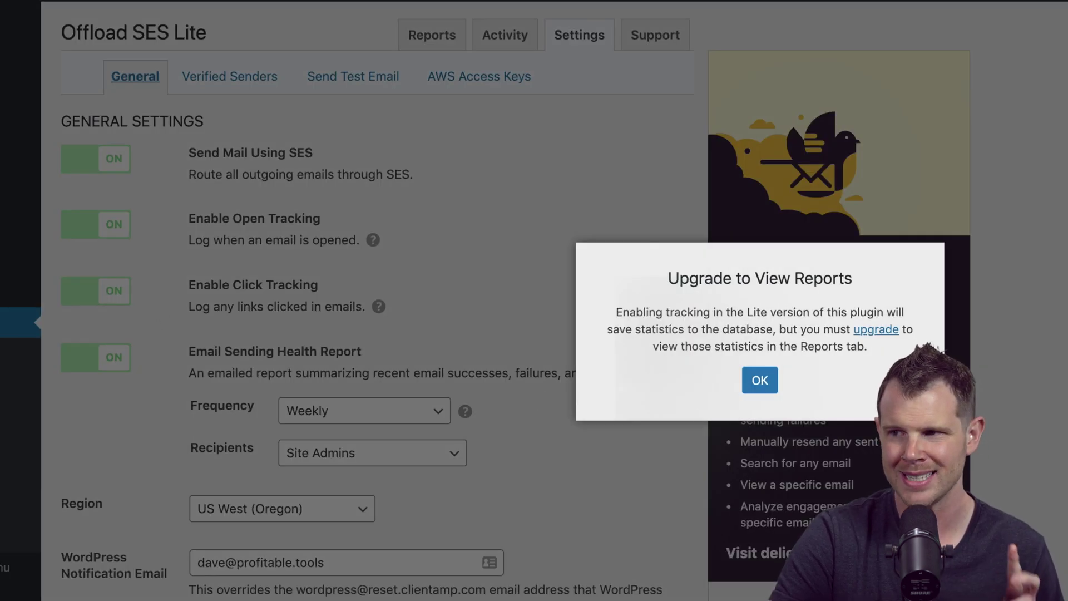
left_click(759, 380)
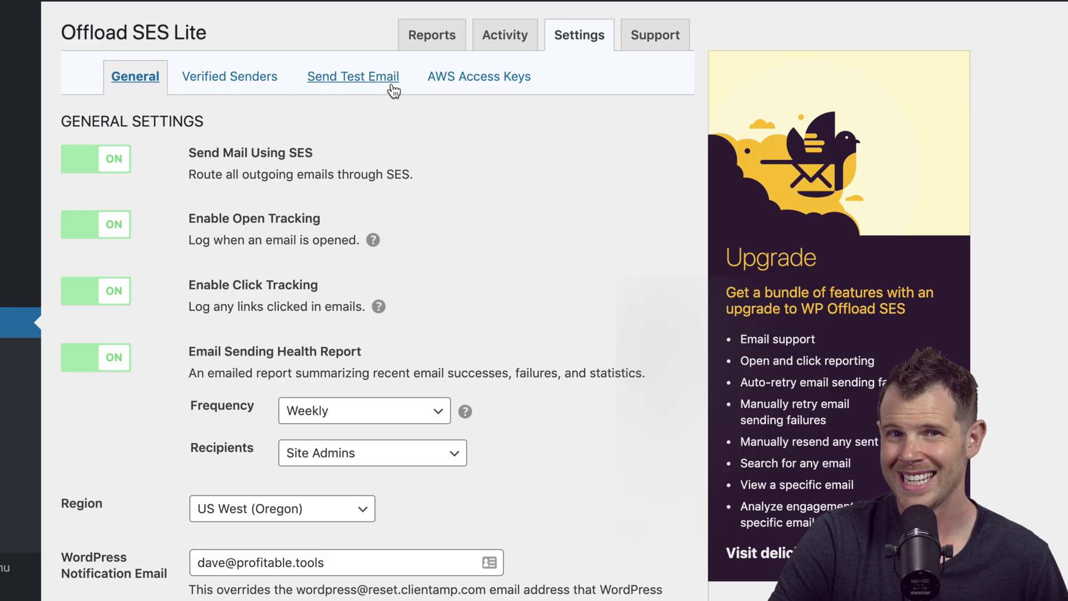
left_click(335, 78)
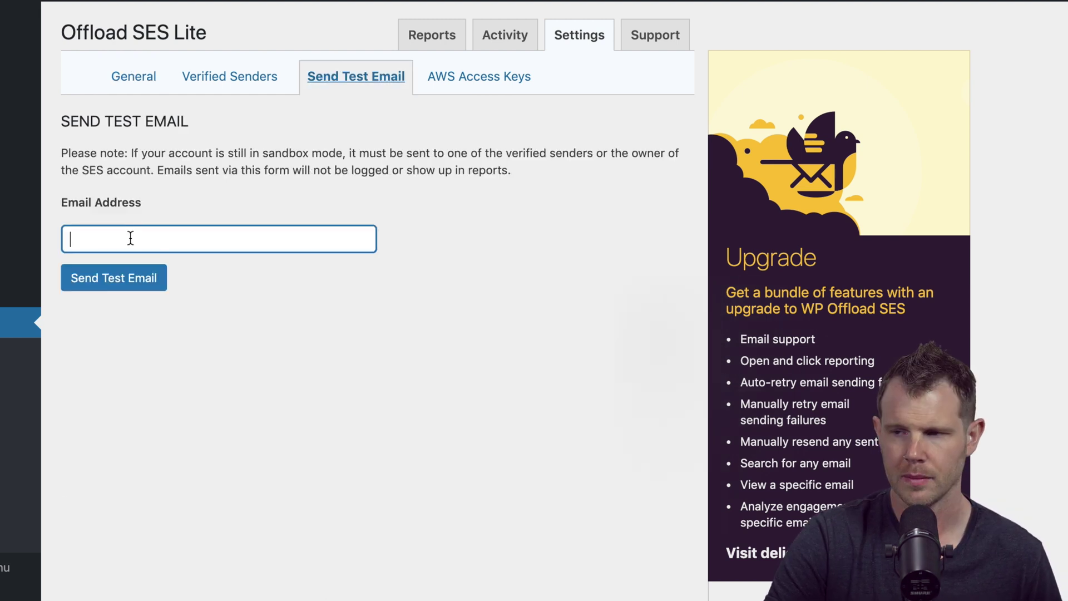
- Send a test email to the user's email address
left_click(124, 278)
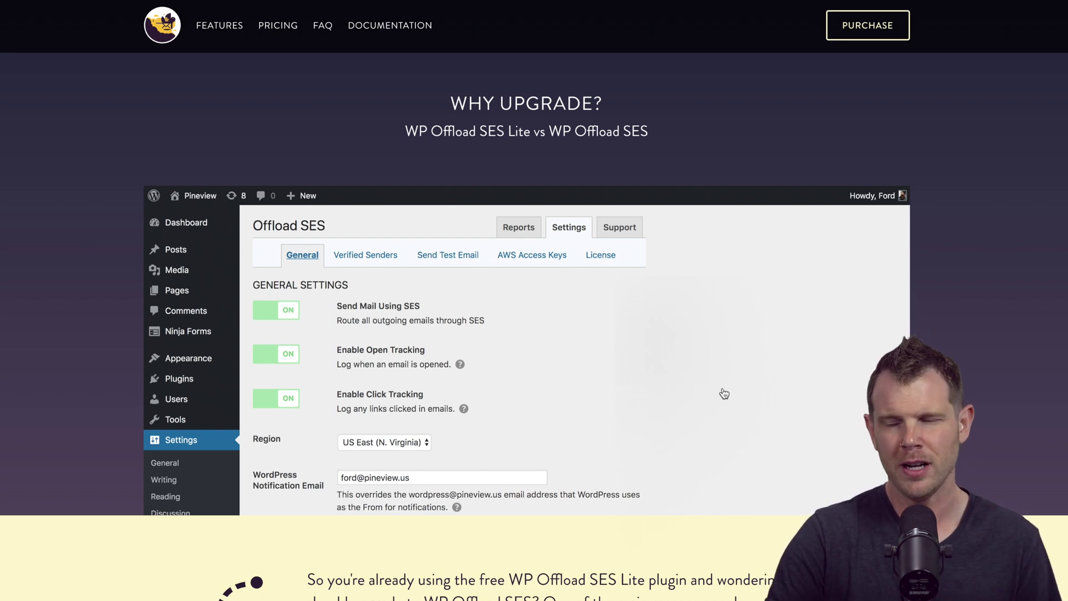
- Scroll the Why Upgrade page down to Email Support and Open & Click Reporting
scroll(724, 392, "down", 1)
scroll(729, 391, "down", 1)
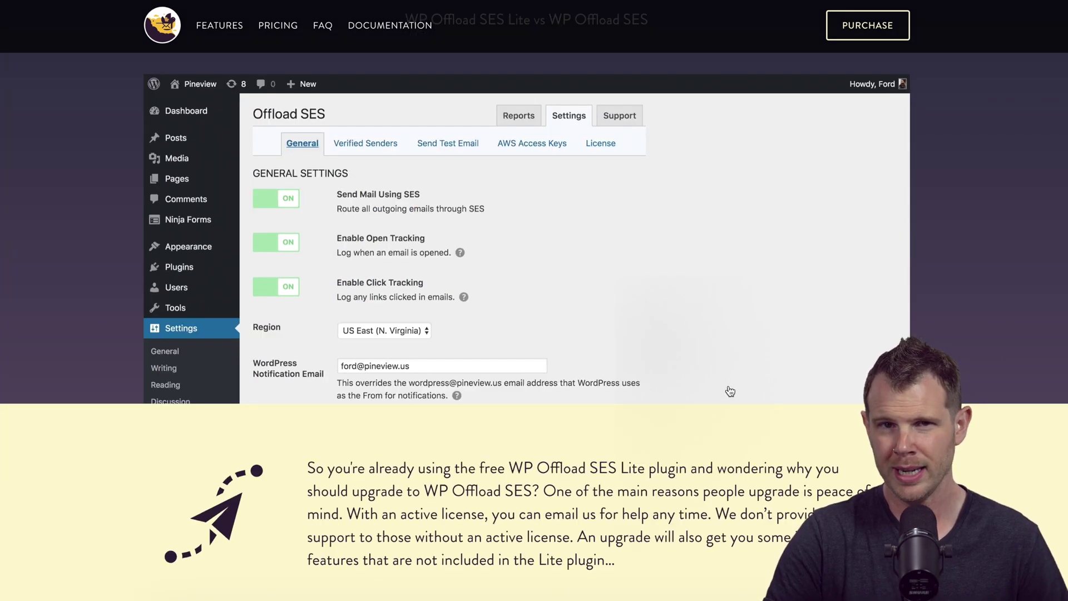
scroll(730, 391, "down", 1)
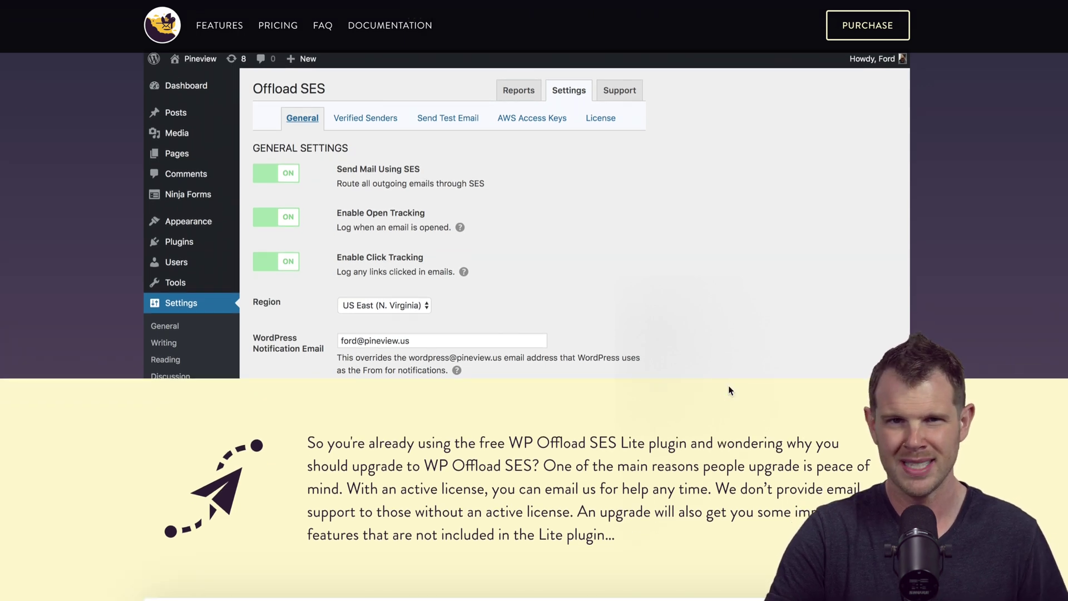
scroll(729, 390, "down", 1)
scroll(728, 386, "down", 2)
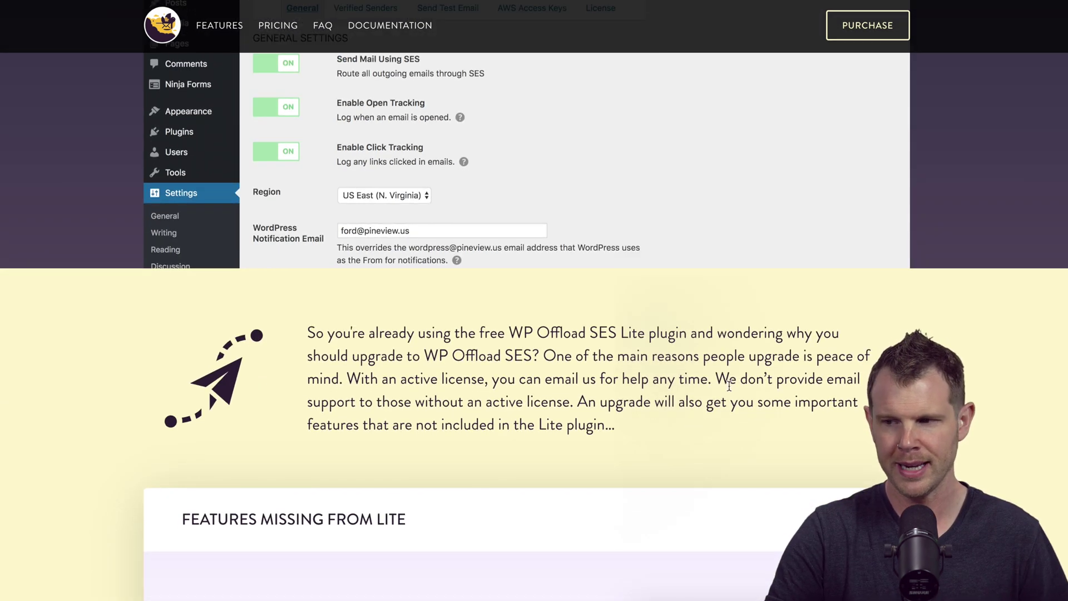
scroll(728, 385, "down", 2)
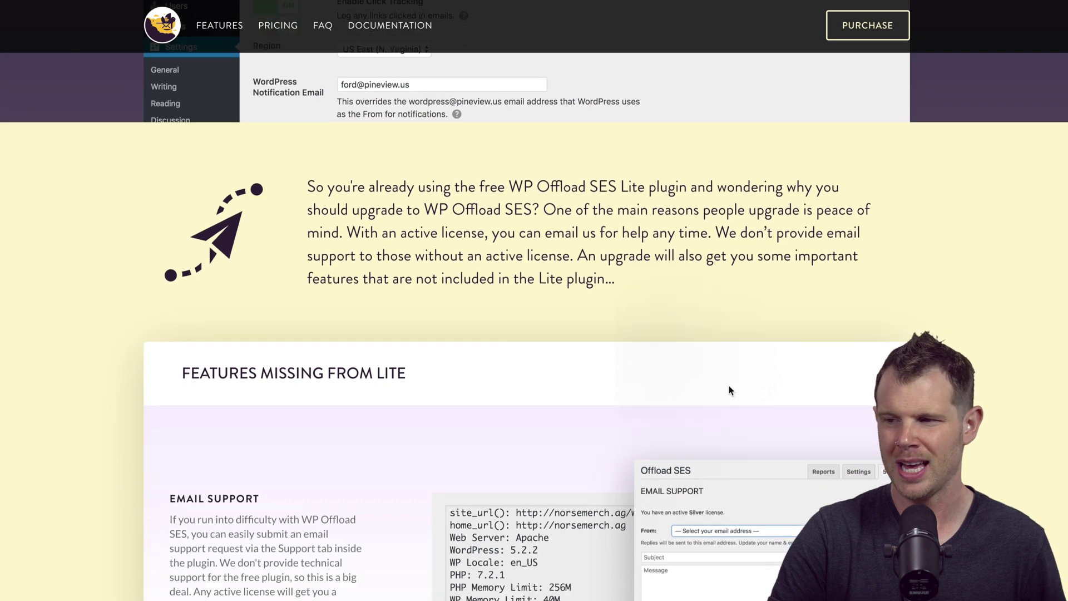
scroll(729, 385, "down", 5)
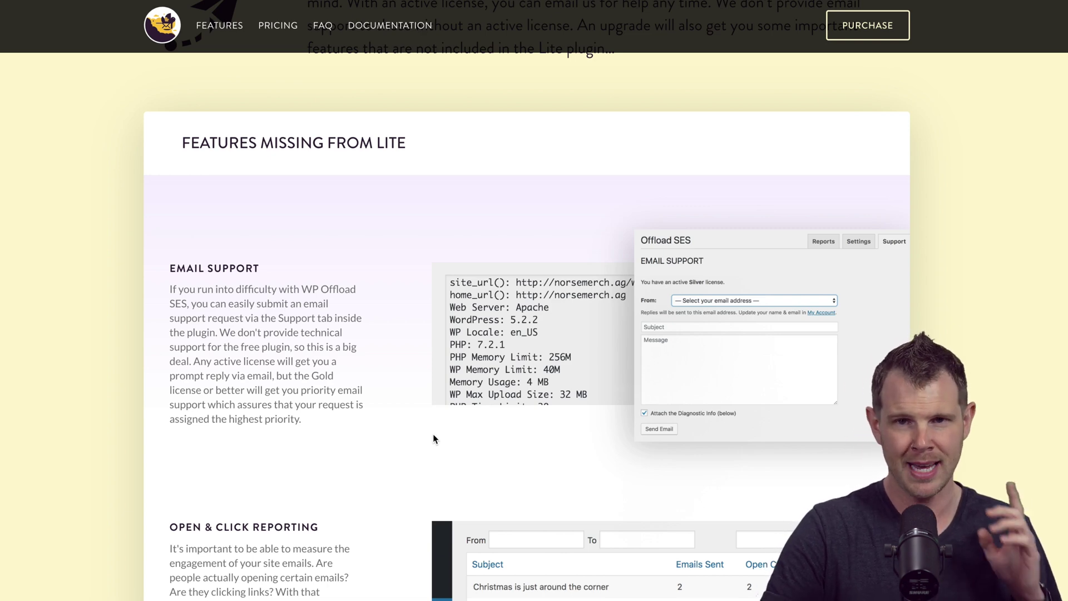
scroll(467, 447, "down", 5)
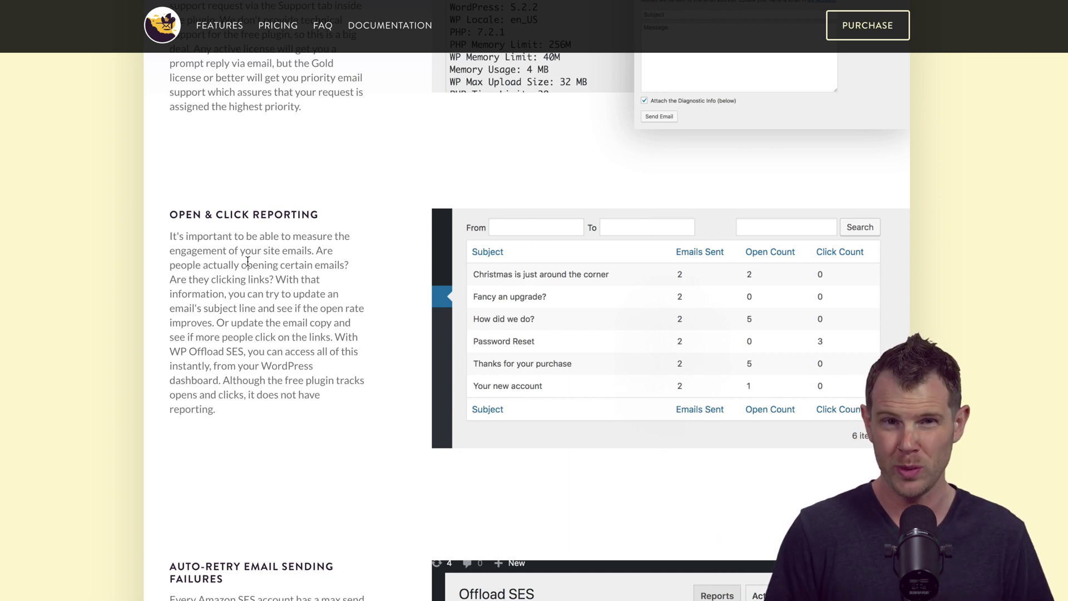
- Scroll on through the manual retry, resend, search and view-email feature sections
scroll(362, 251, "down", 8)
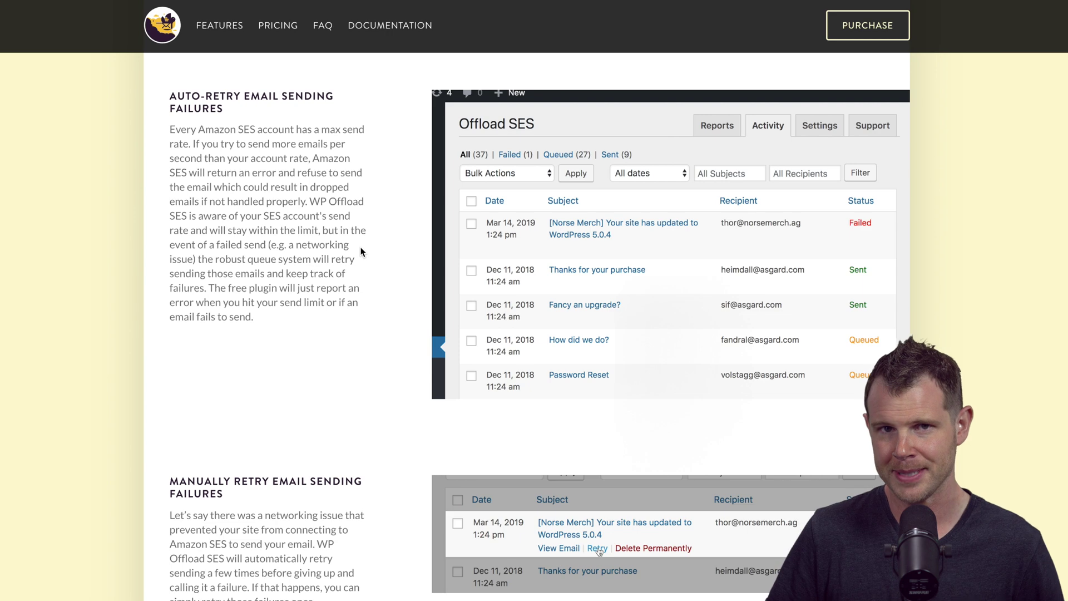
scroll(417, 339, "down", 5)
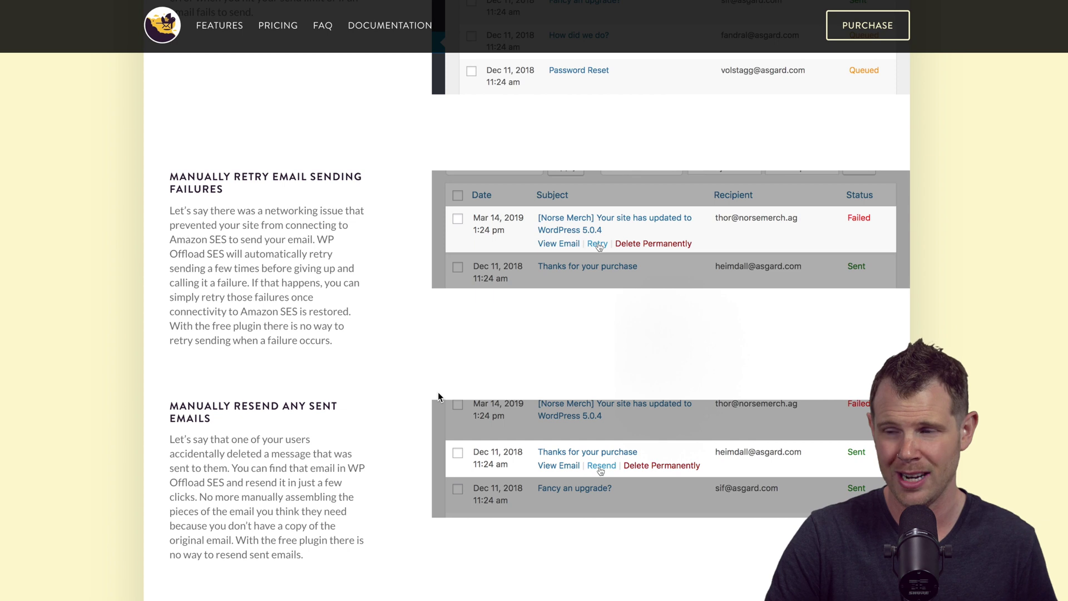
scroll(771, 318, "down", 10)
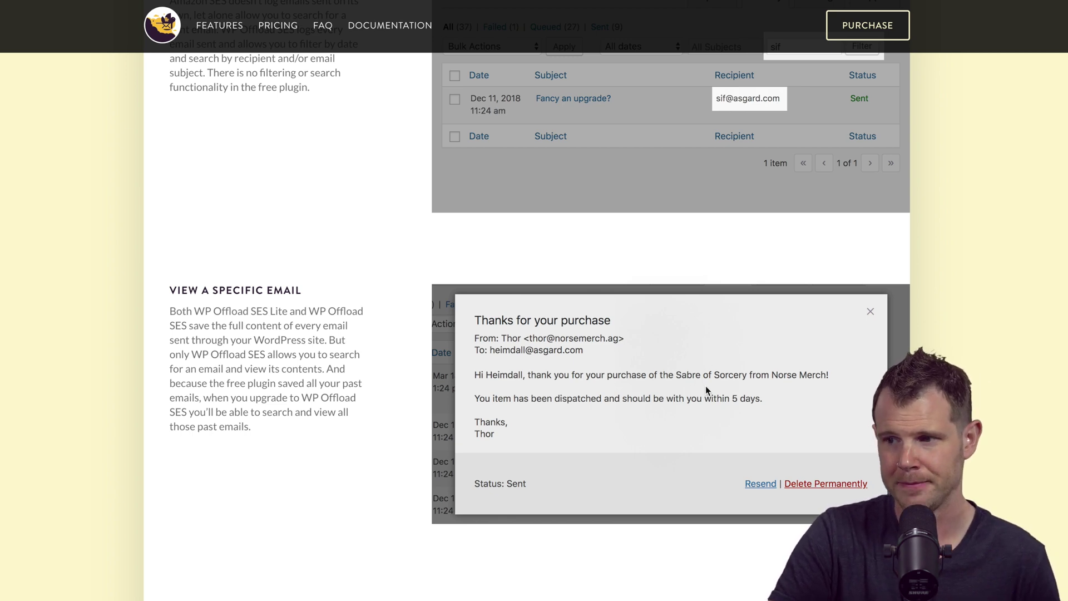
scroll(705, 385, "down", 10)
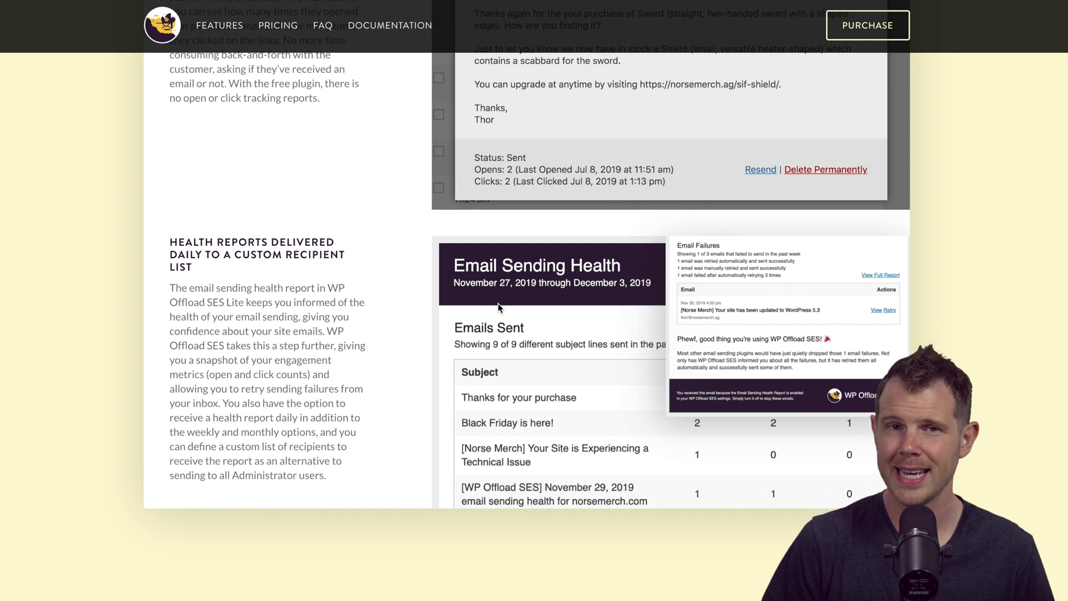